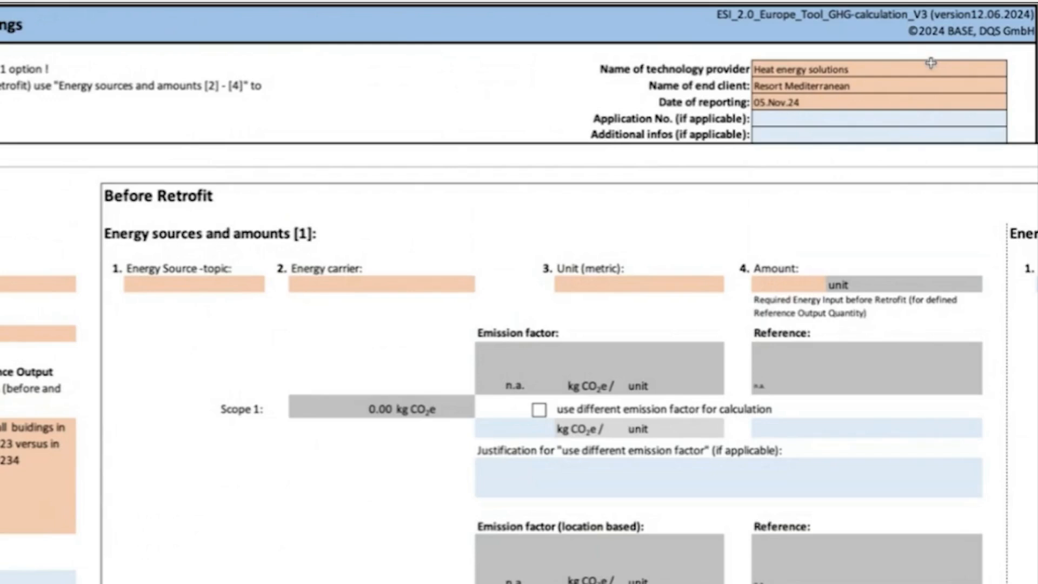
Review the header fields for technology provider, end client, reporting date, application number and additional infos.
click(862, 69)
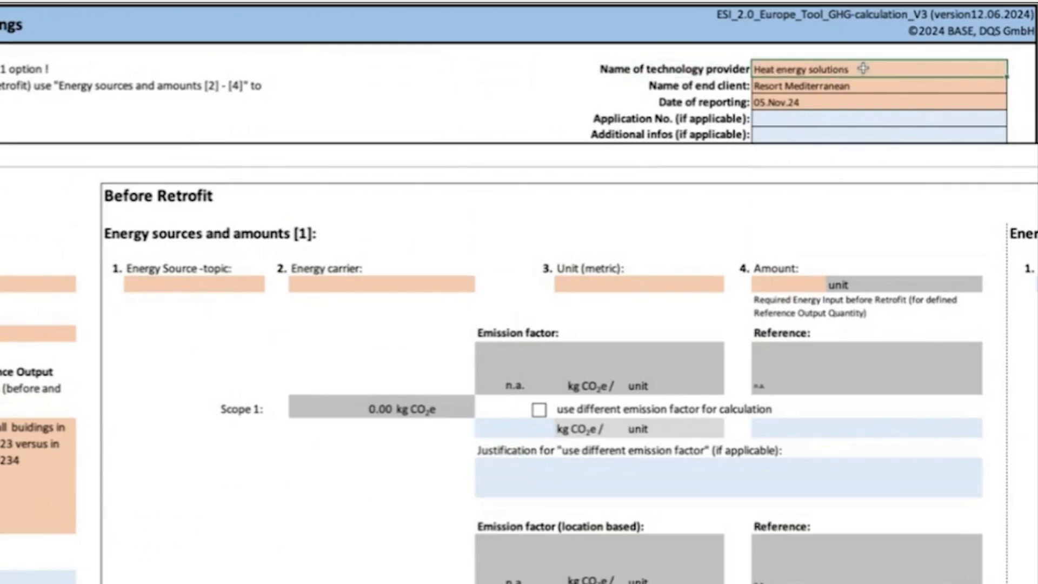
click(870, 86)
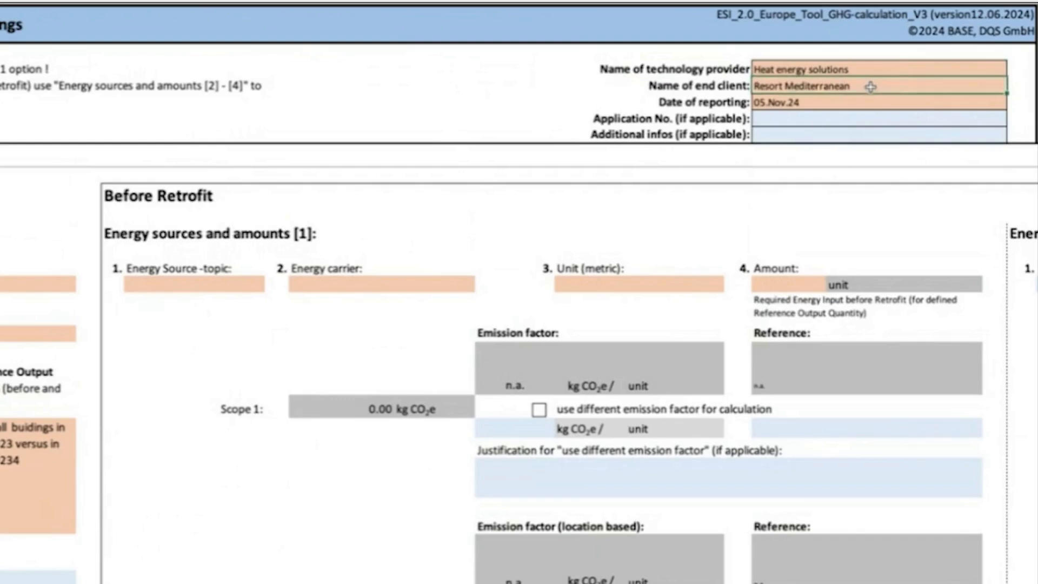
click(868, 103)
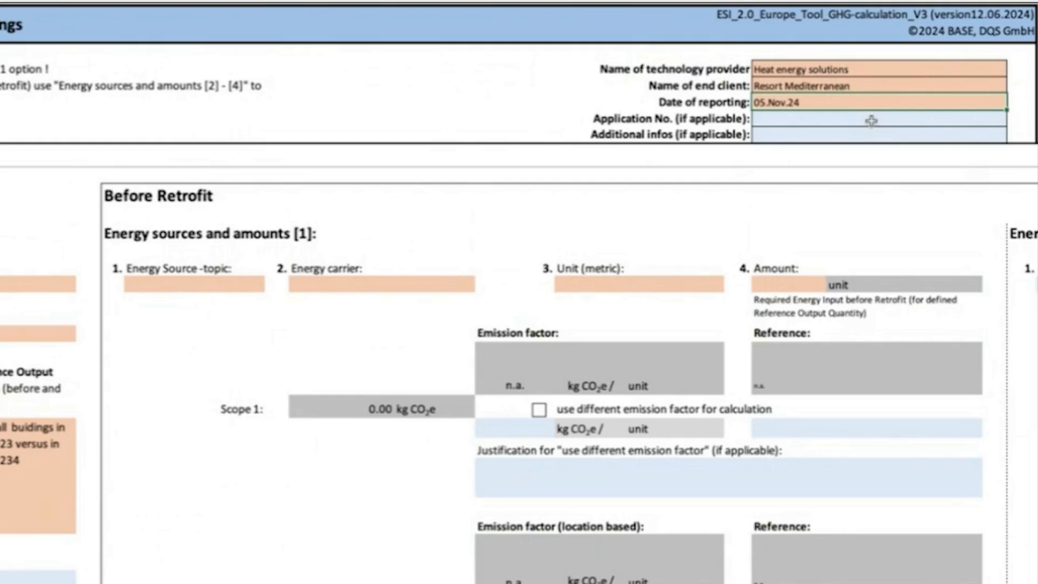
click(871, 120)
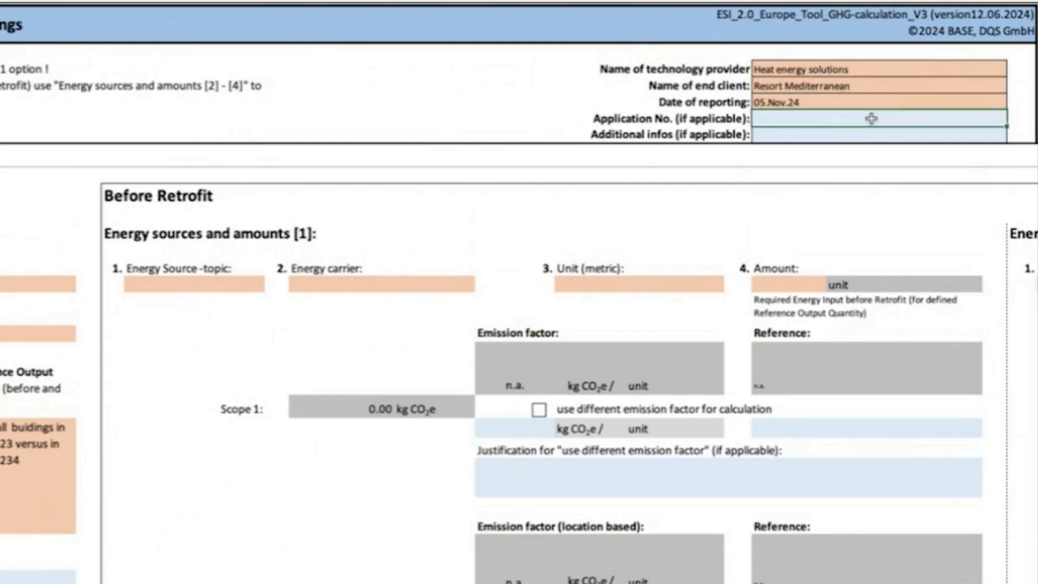
click(868, 133)
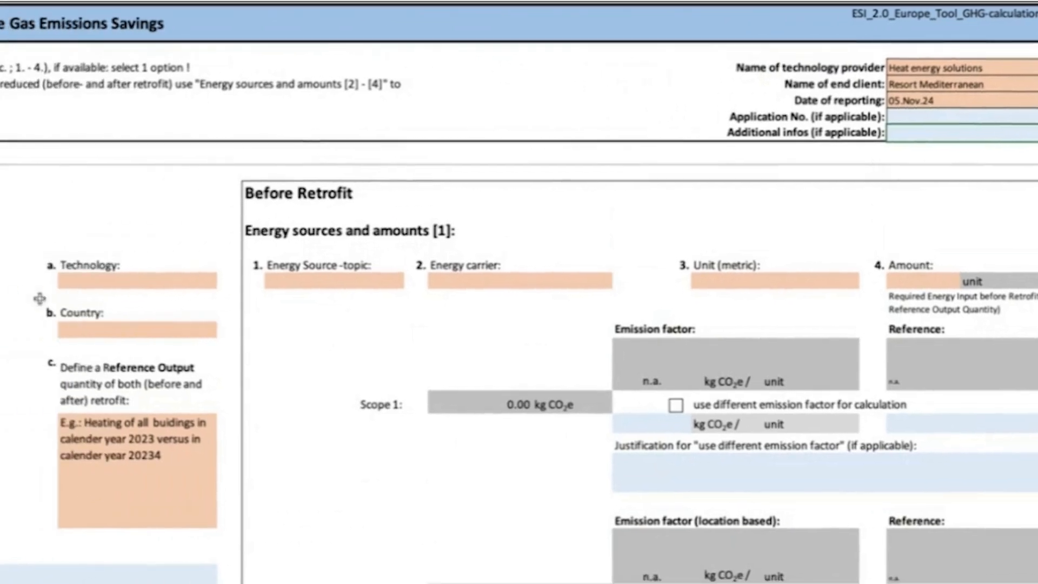
Enter "HVAC System Upgrade" as the project name and "Greece, Athens" as the project location.
click(166, 295)
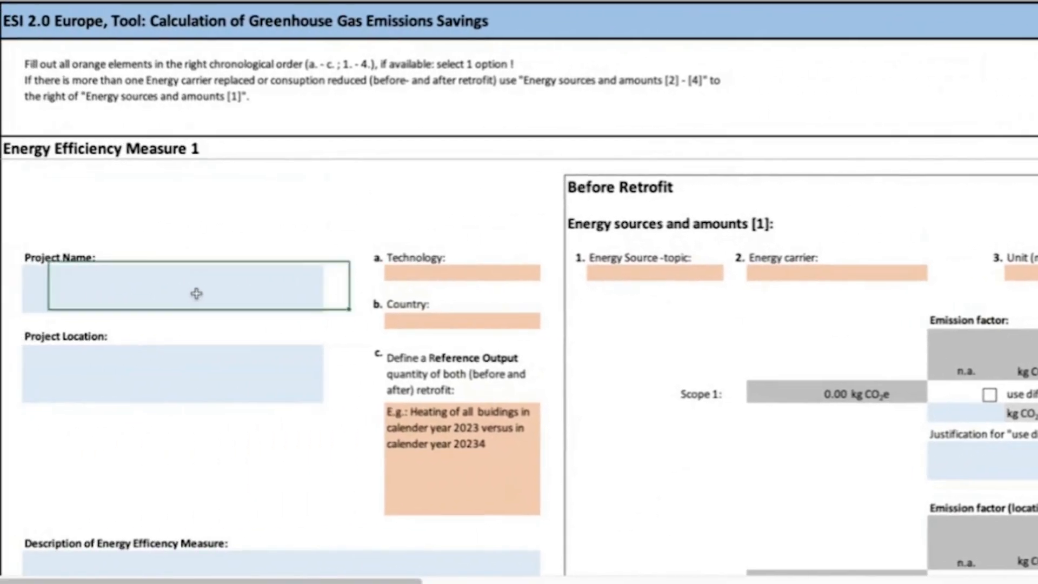
double_click(196, 293)
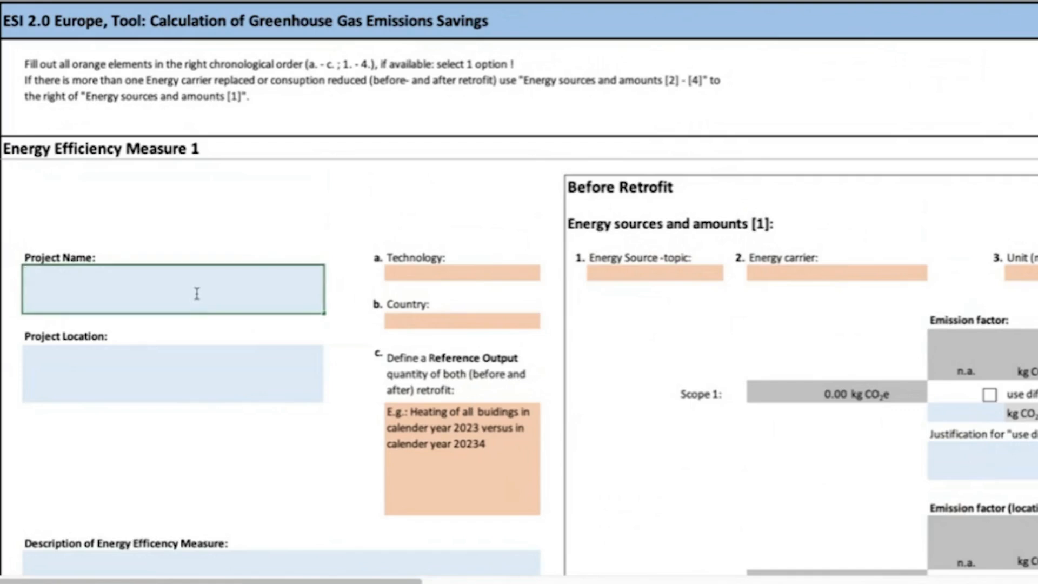
text(HVAC System Upgrade)
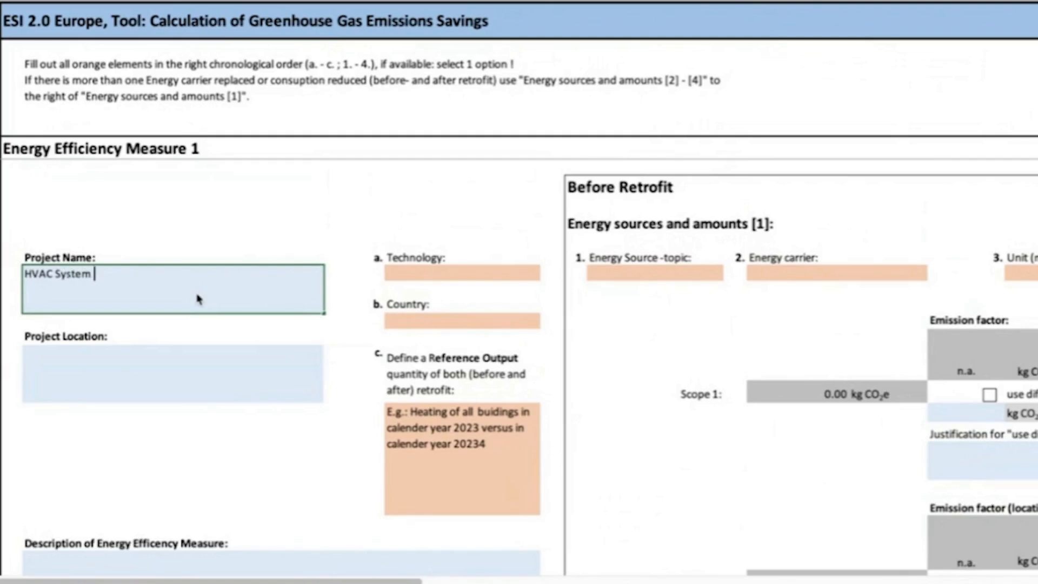
click(168, 357)
text(Greece, Athens)
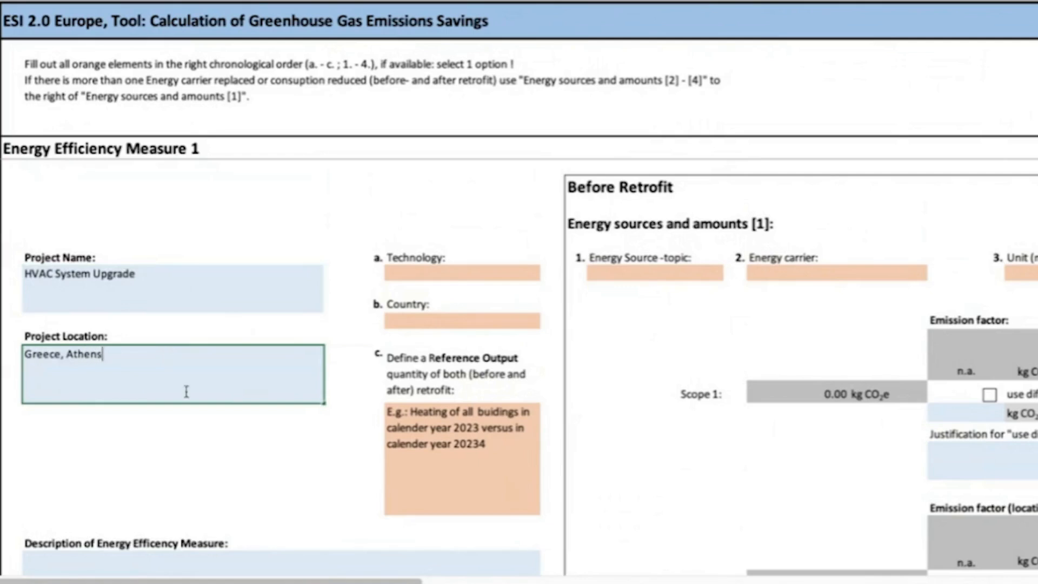
click(246, 464)
Select the description field of the energy efficiency measure to inspect it.
scroll(247, 465, down, 2)
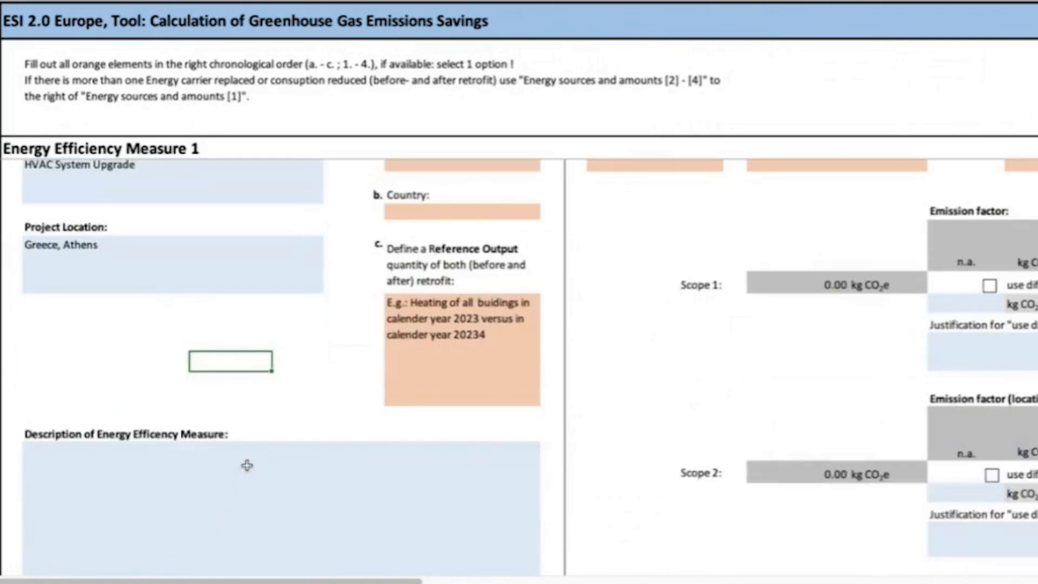
shift+click(247, 465)
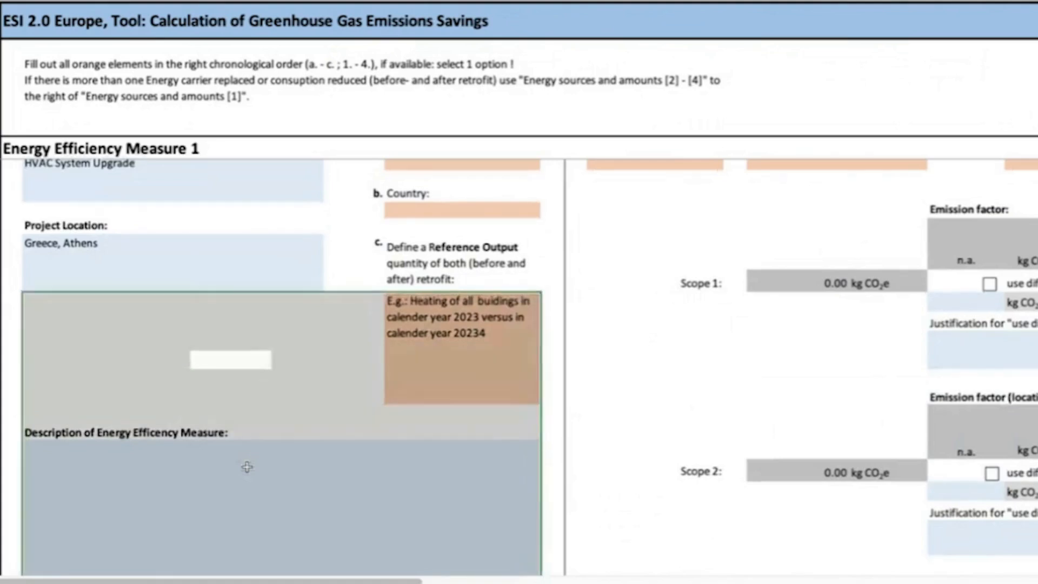
click(247, 467)
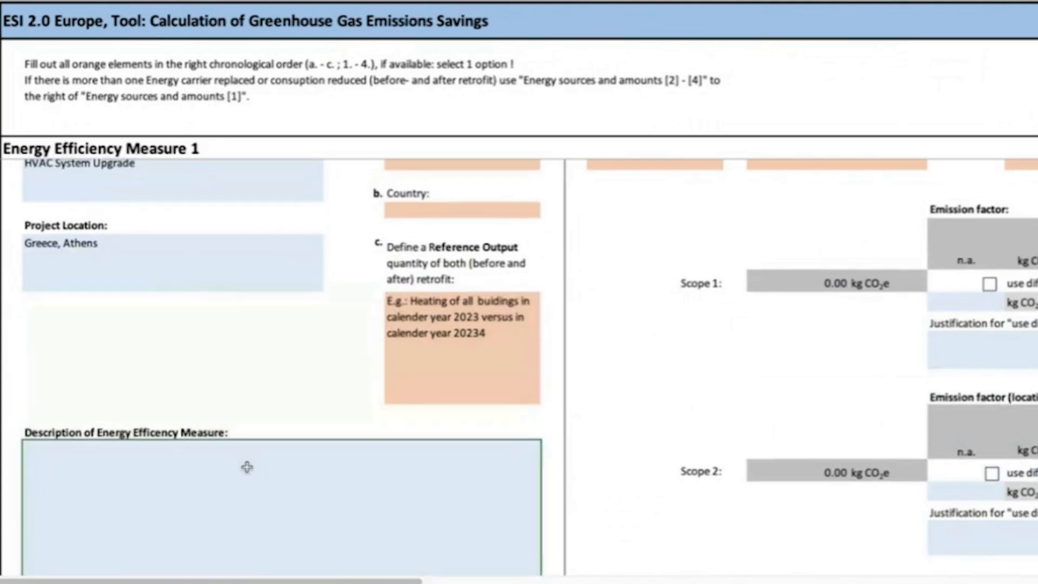
Set the technology of Energy Efficiency Measure 1 to HVAC.
scroll(259, 346, up, 2)
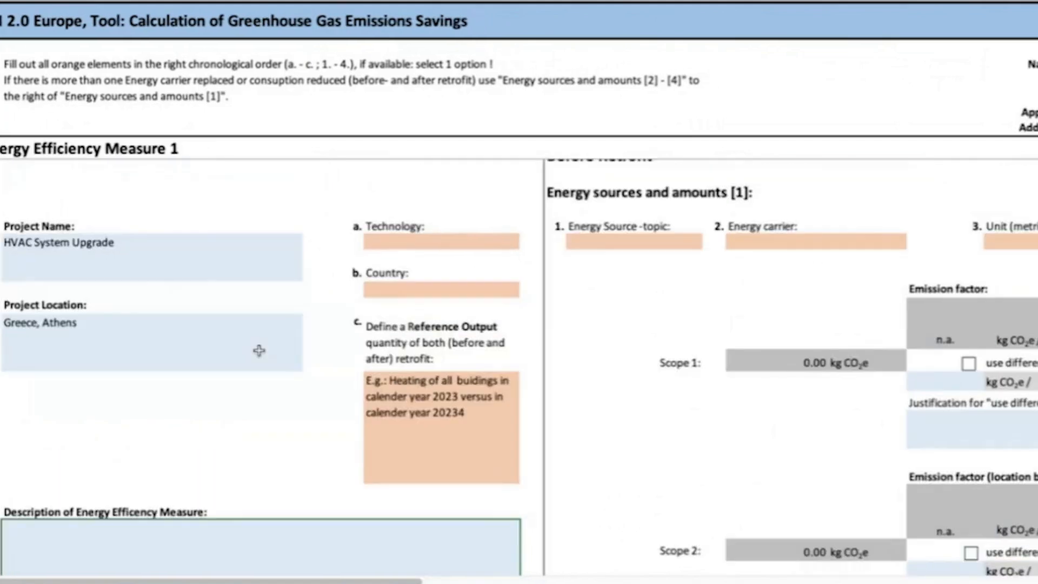
scroll(259, 350, up, 1)
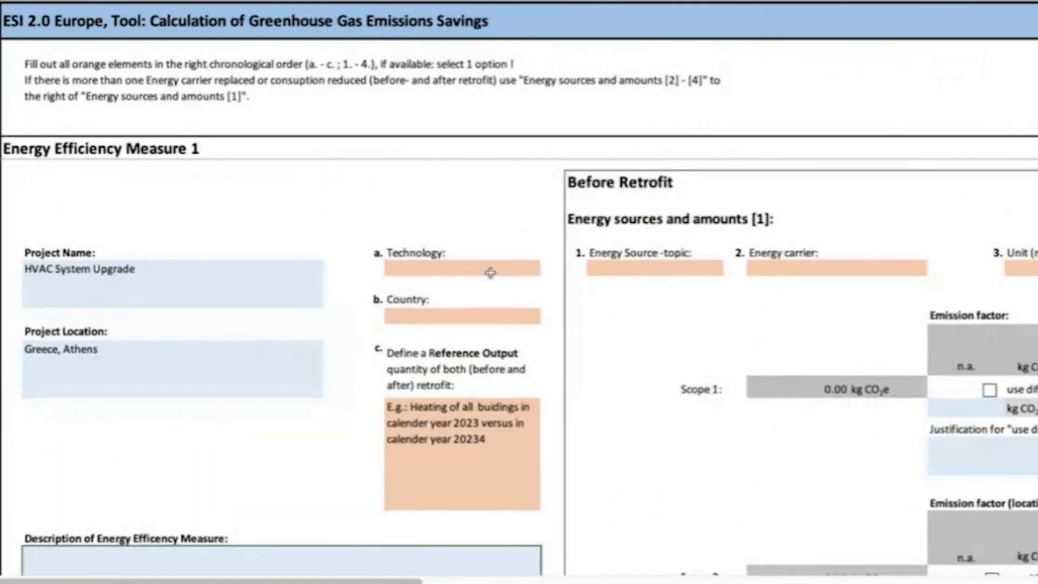
click(526, 265)
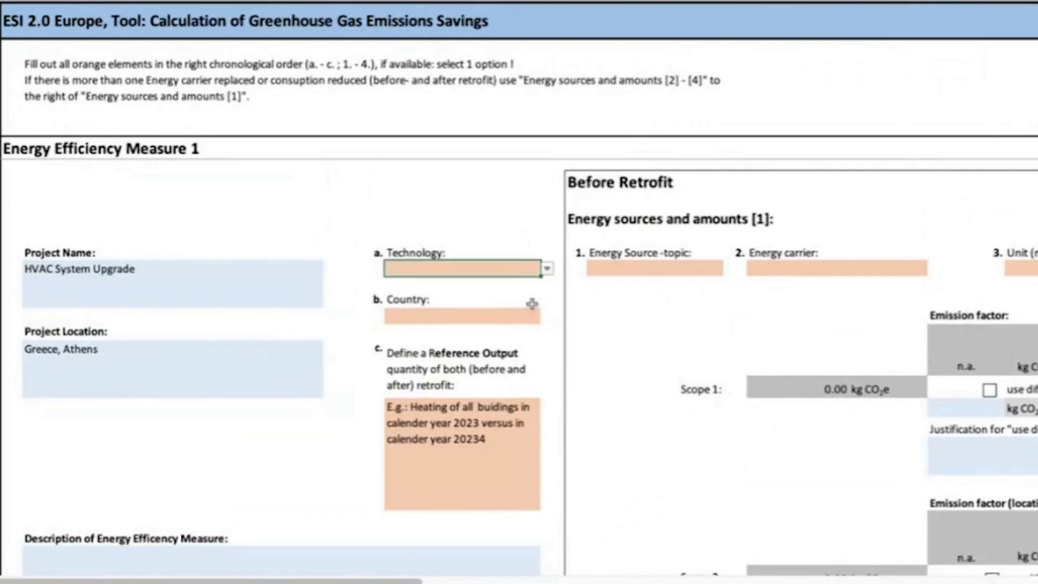
click(548, 269)
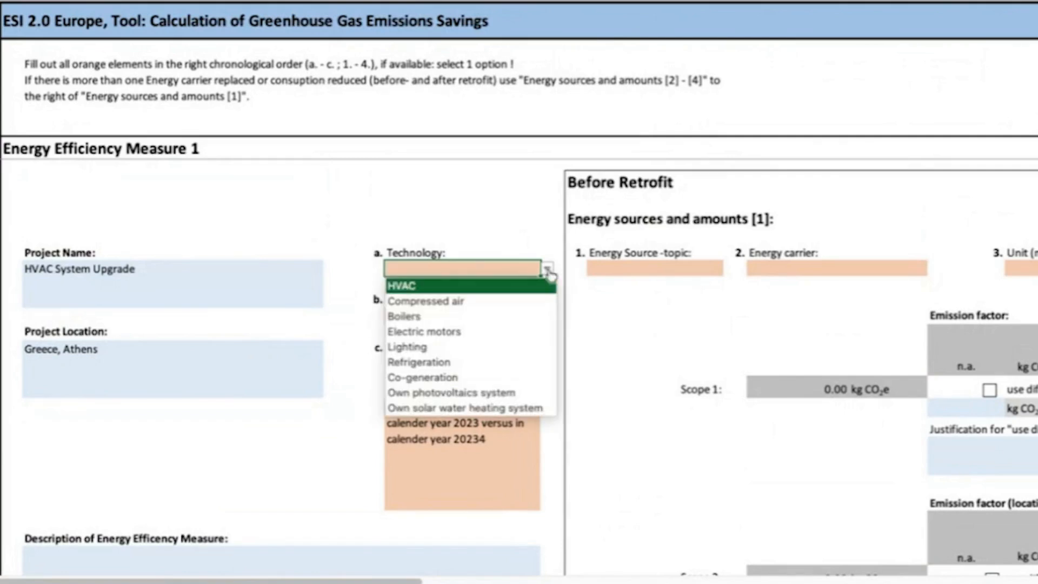
click(523, 287)
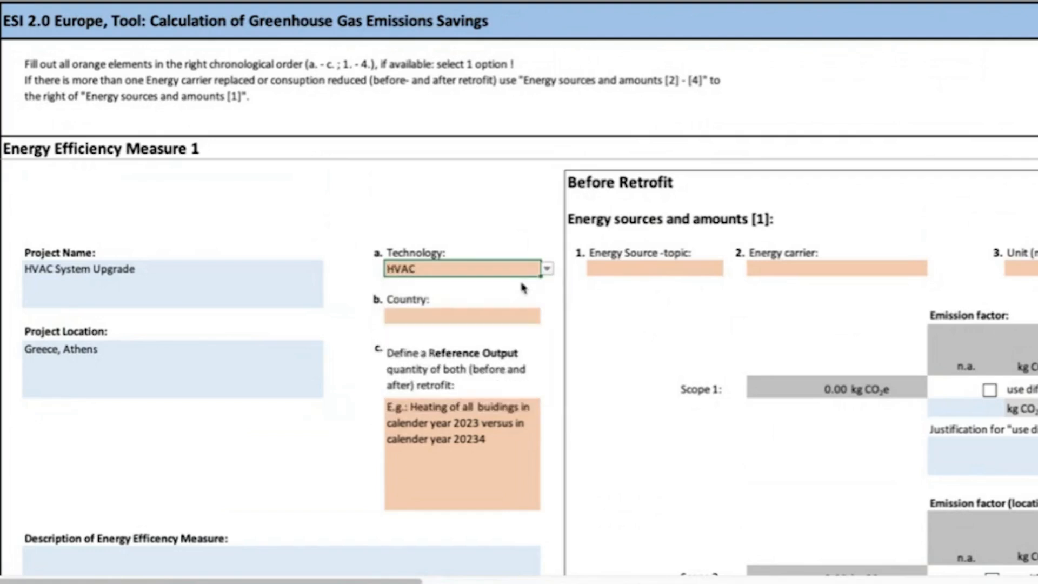
Set the measure's country to Greece and select the reference output definition field.
click(532, 316)
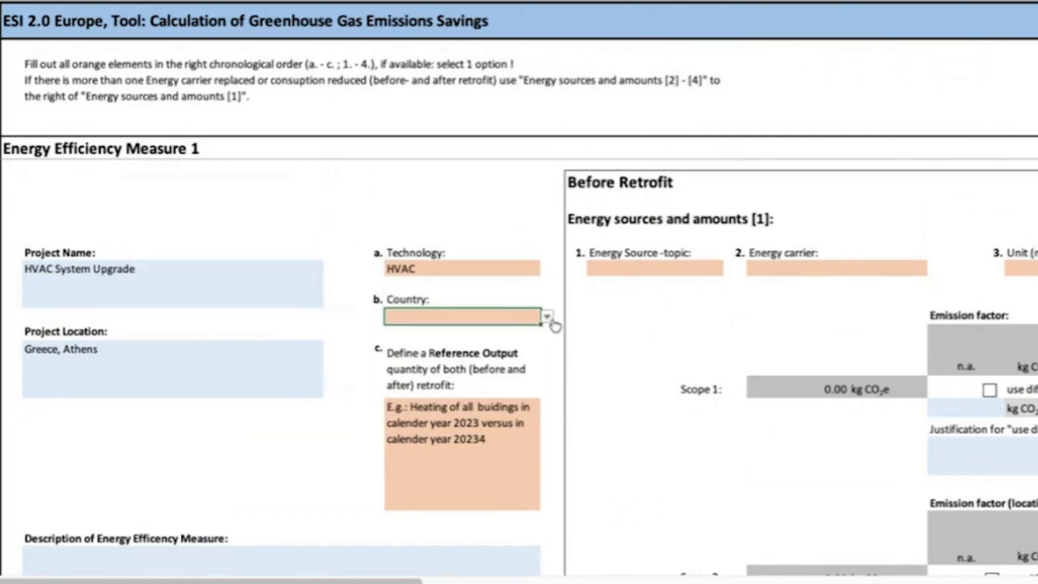
click(548, 317)
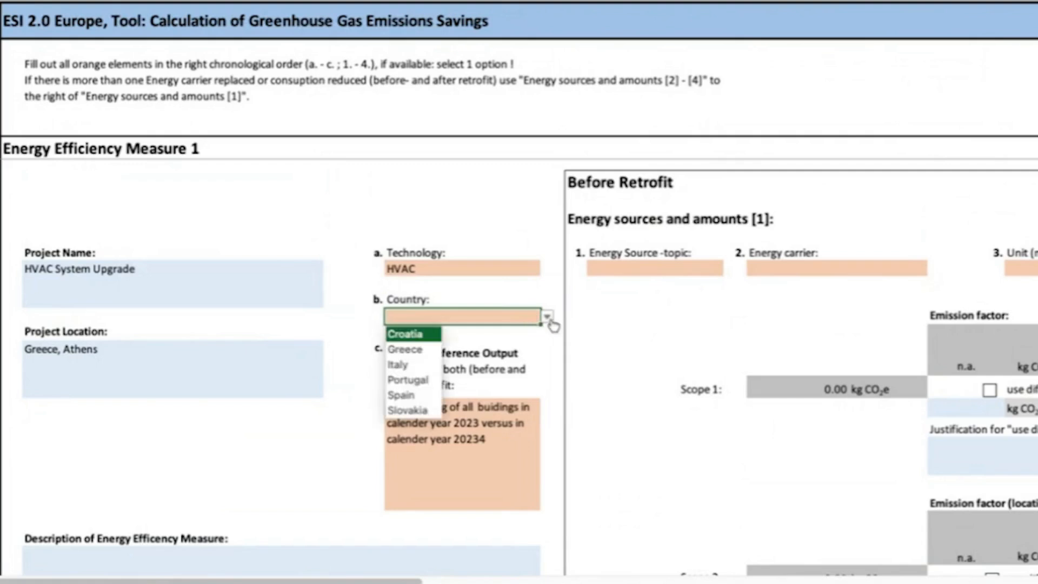
click(425, 357)
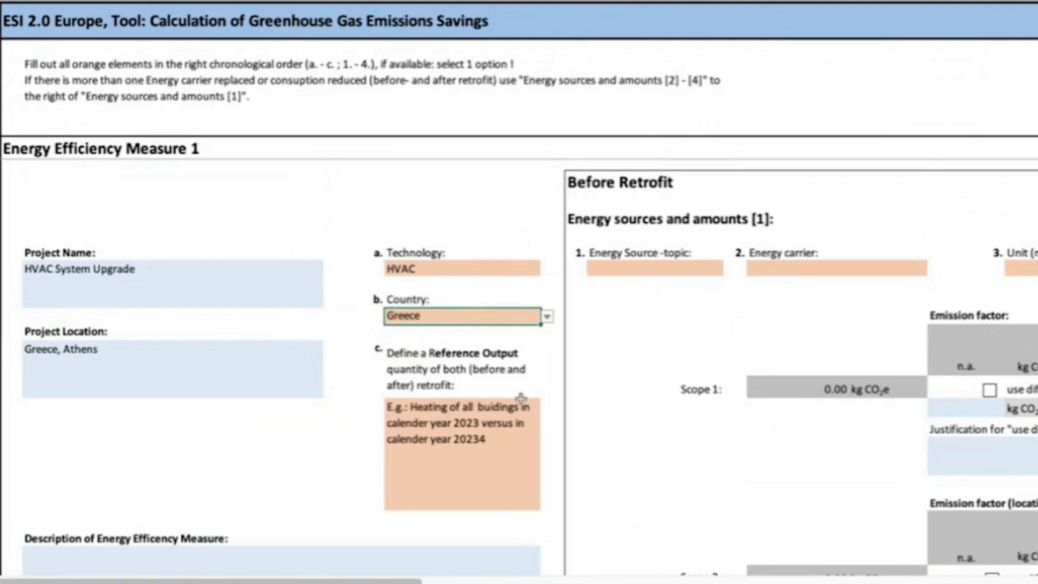
click(513, 452)
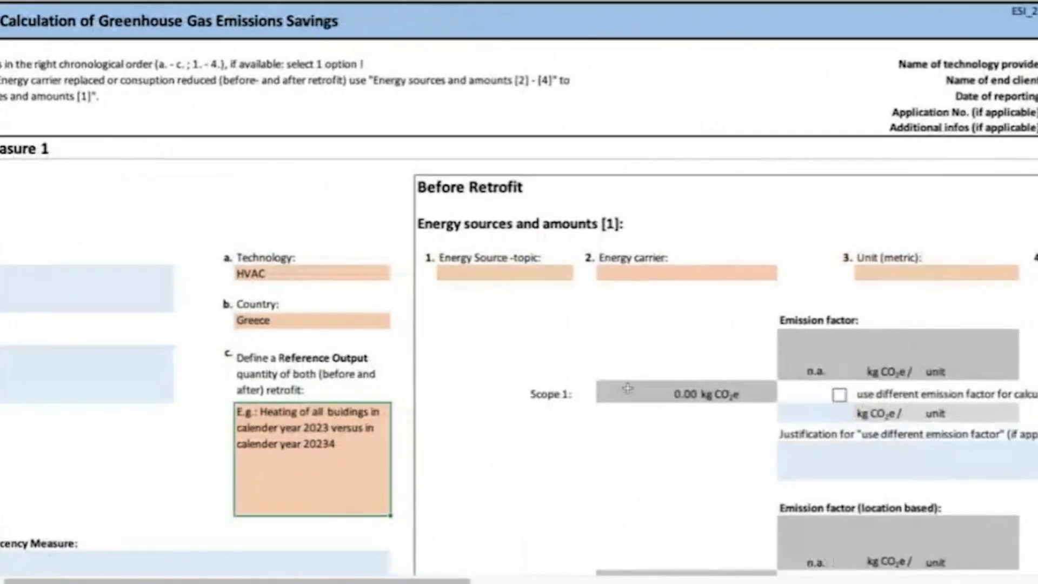
In Energy sources and amounts [1] before retrofit, set the energy source topic to liquid_fuels and the energy carrier to Gas oil.
scroll(627, 388, right, 2)
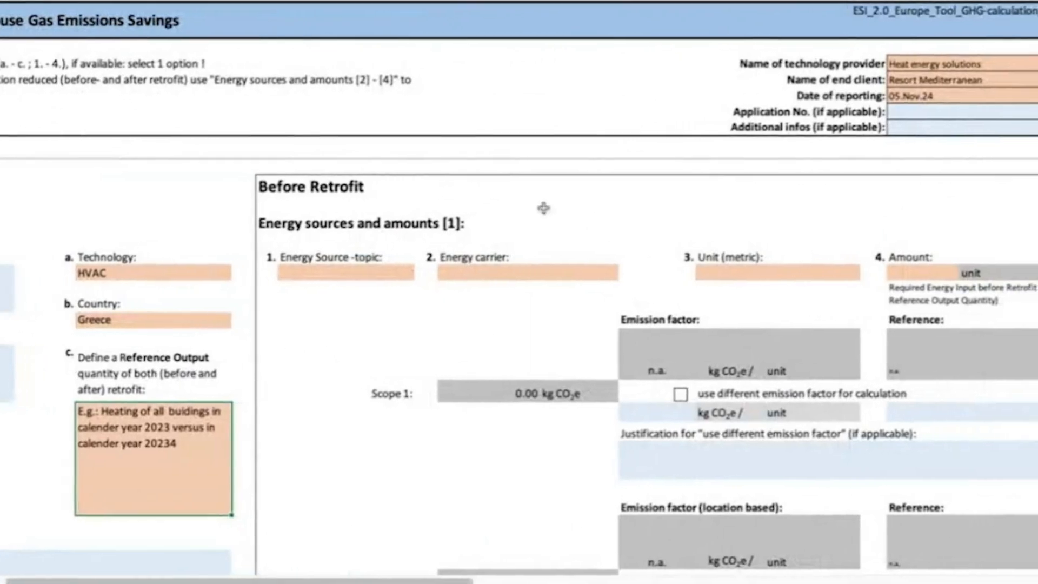
click(376, 272)
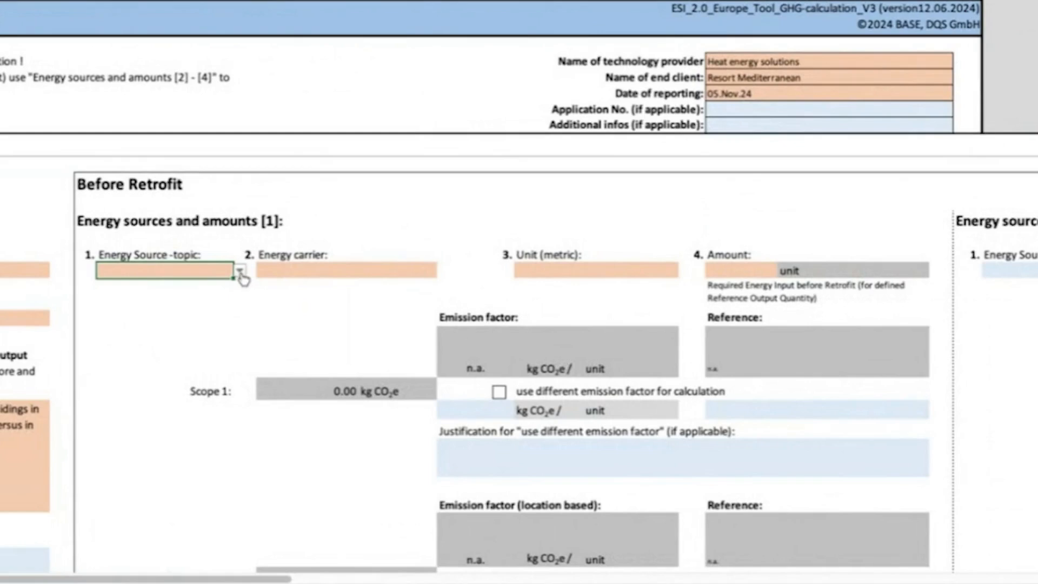
click(240, 274)
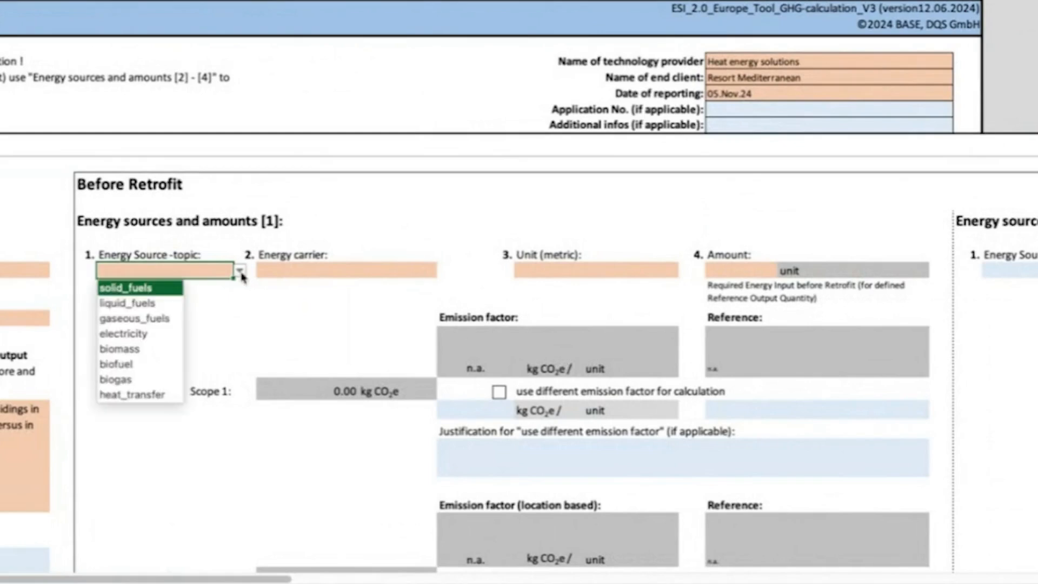
click(152, 305)
click(429, 271)
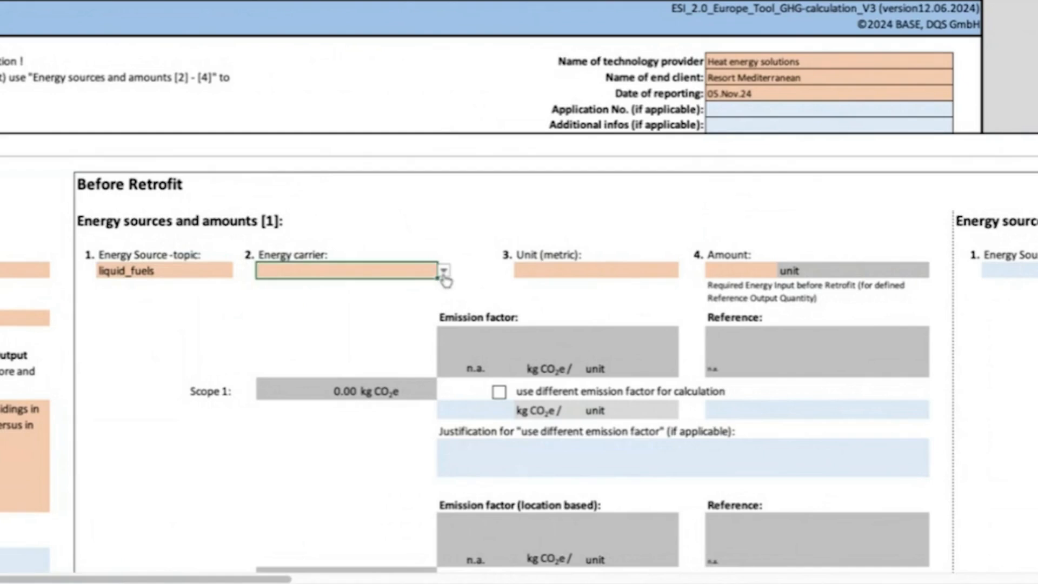
click(444, 271)
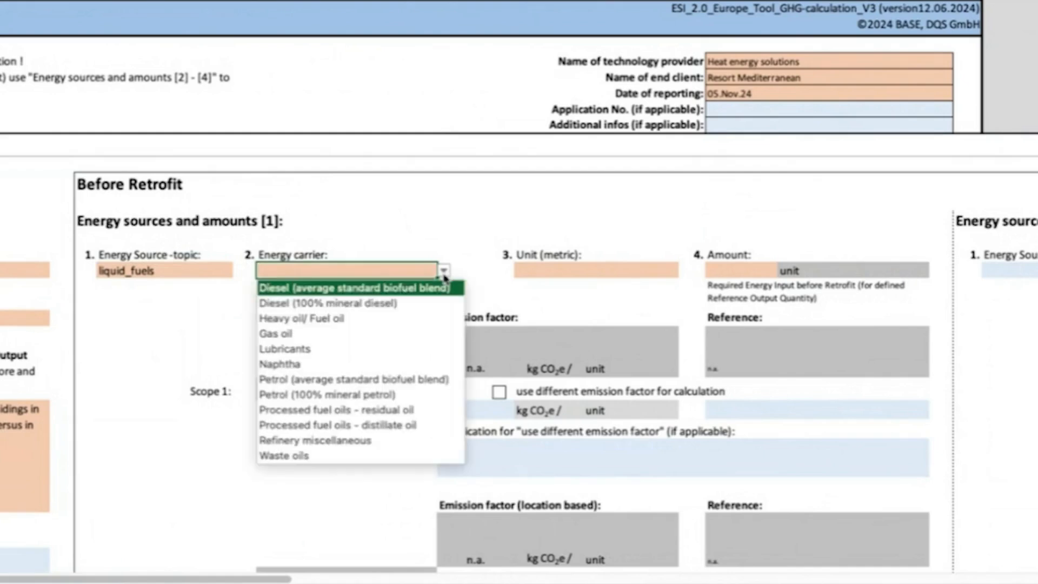
click(413, 334)
Set the unit of the before-retrofit gas oil to litres and its amount to 30000.
click(650, 266)
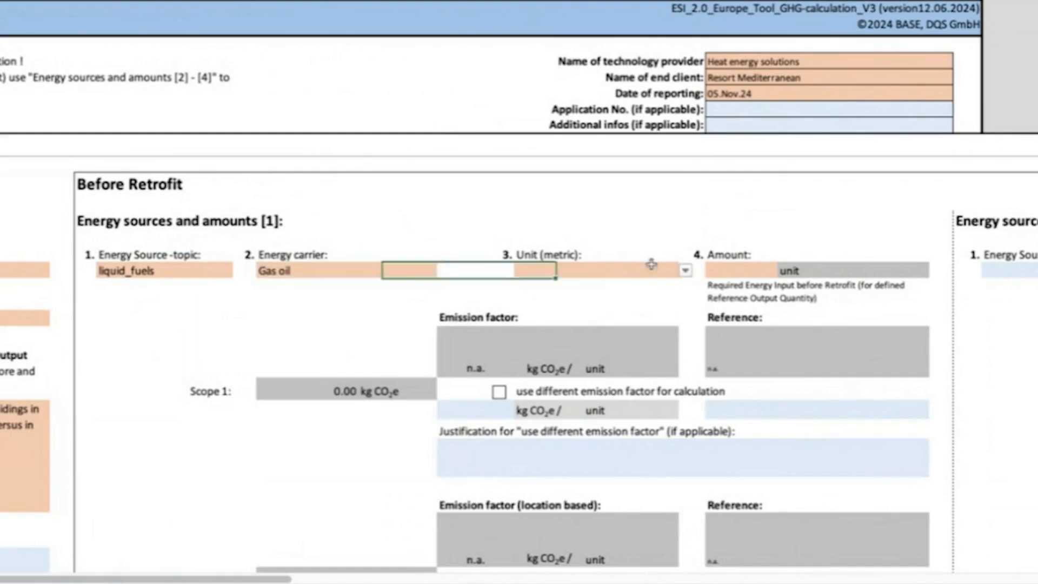
click(685, 272)
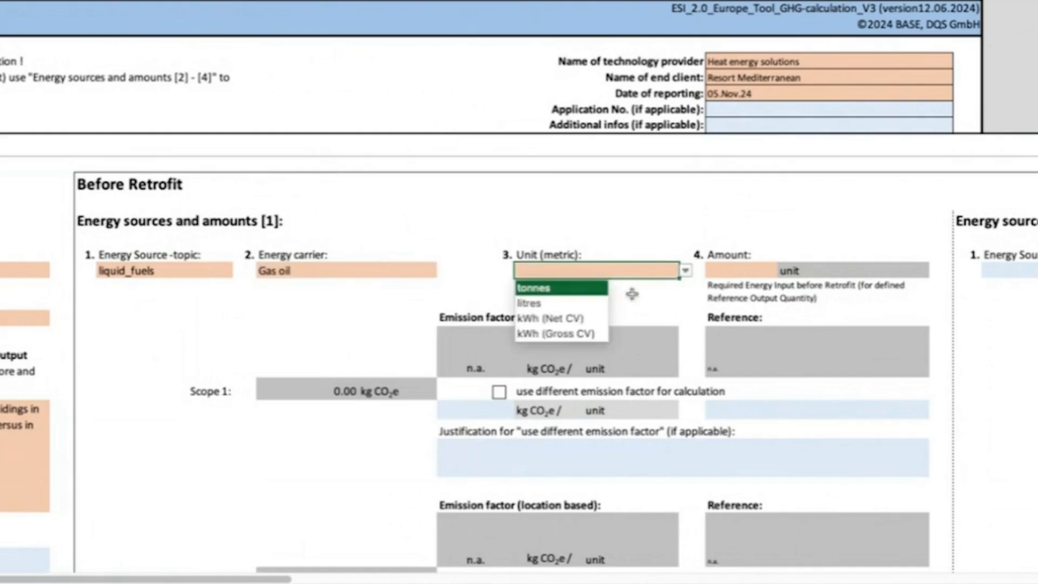
click(593, 303)
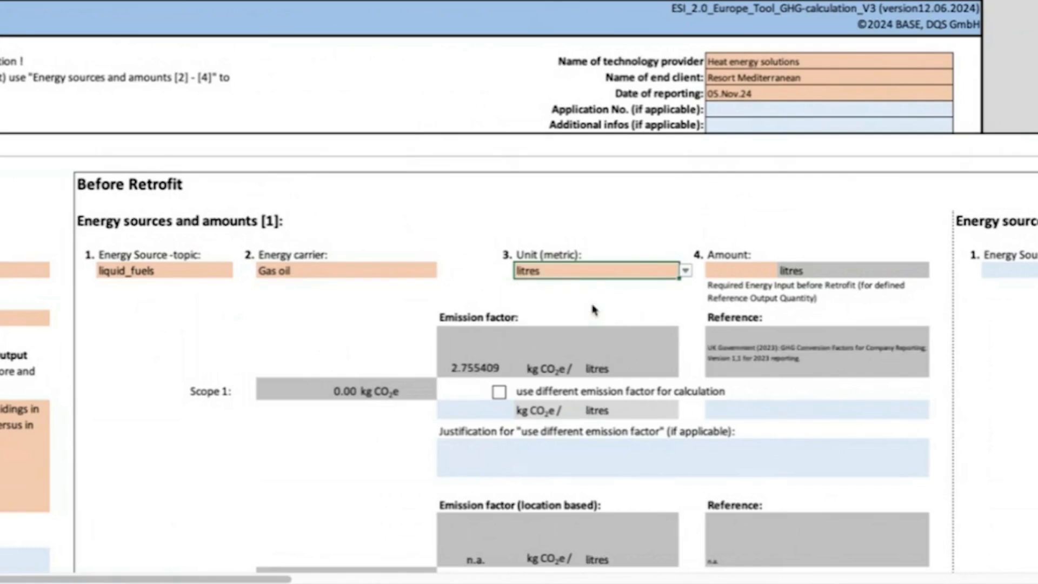
click(745, 269)
double_click(745, 269)
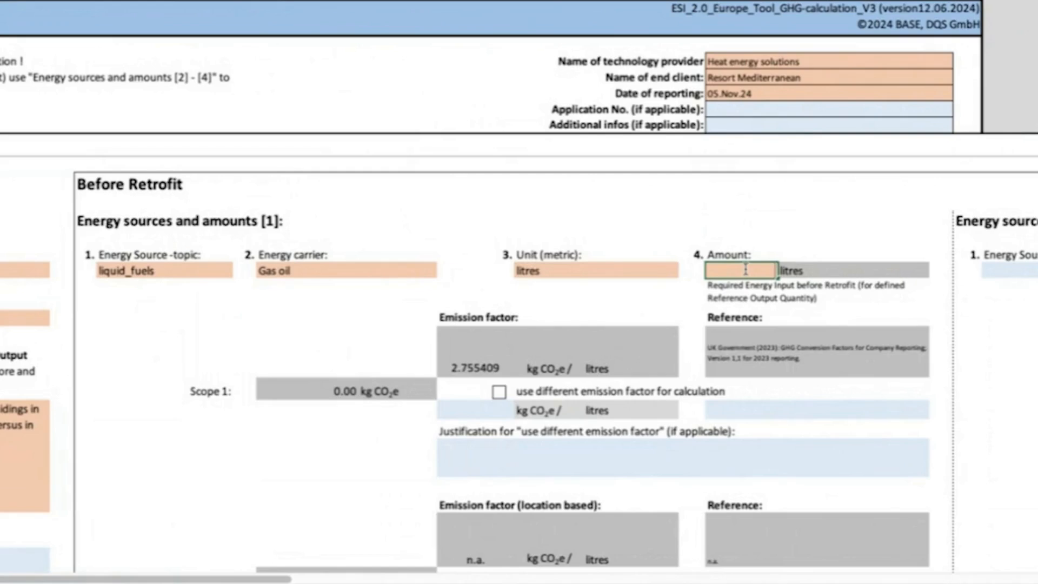
text(30000)
key(Return)
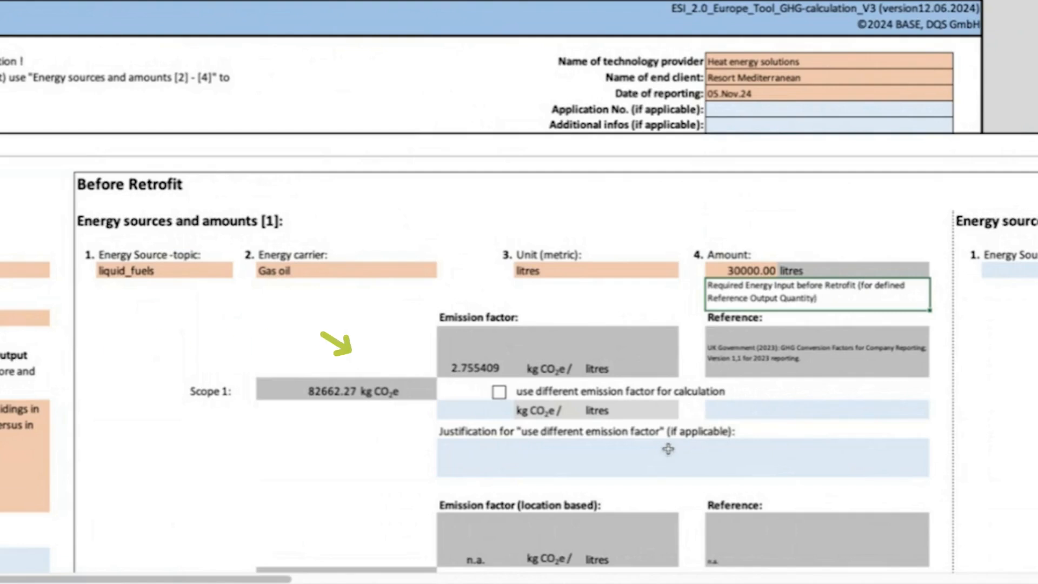
Examine the before-retrofit emission results for Scopes 1 to 3 with their emission factors and references.
scroll(668, 448, down, 5)
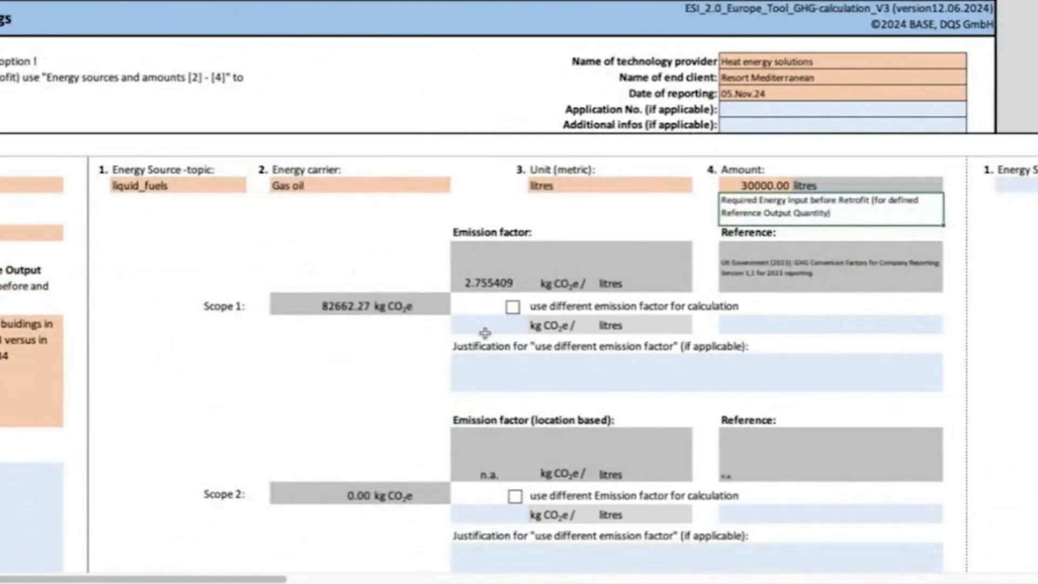
click(494, 278)
click(738, 264)
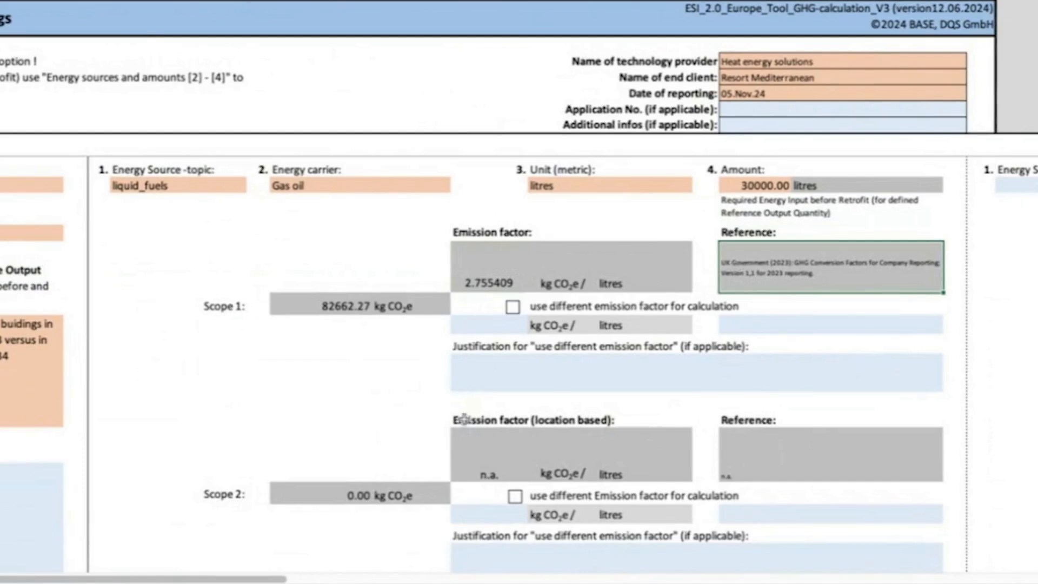
scroll(397, 492, down, 2)
scroll(397, 492, down, 3)
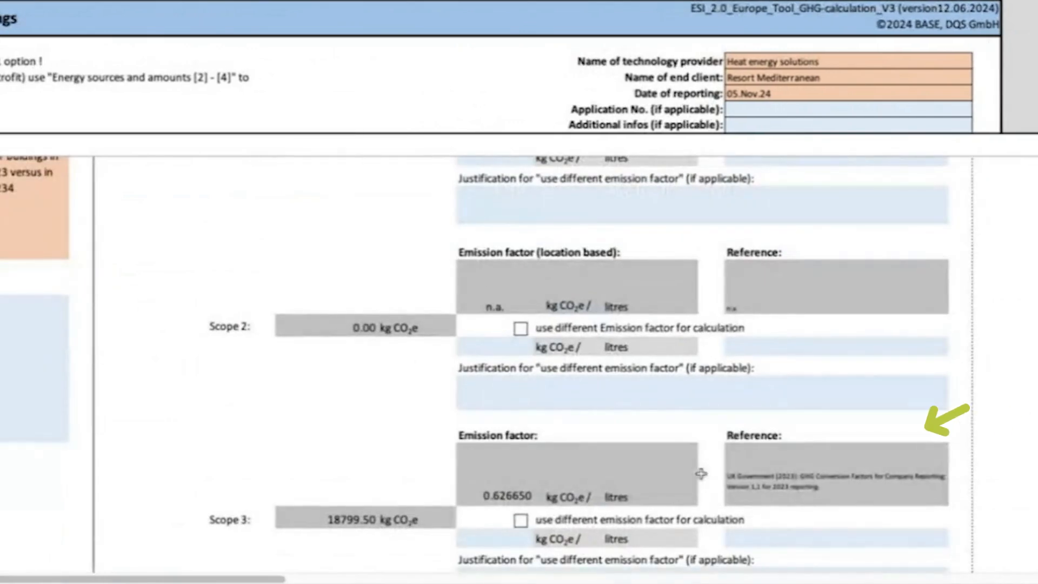
click(860, 485)
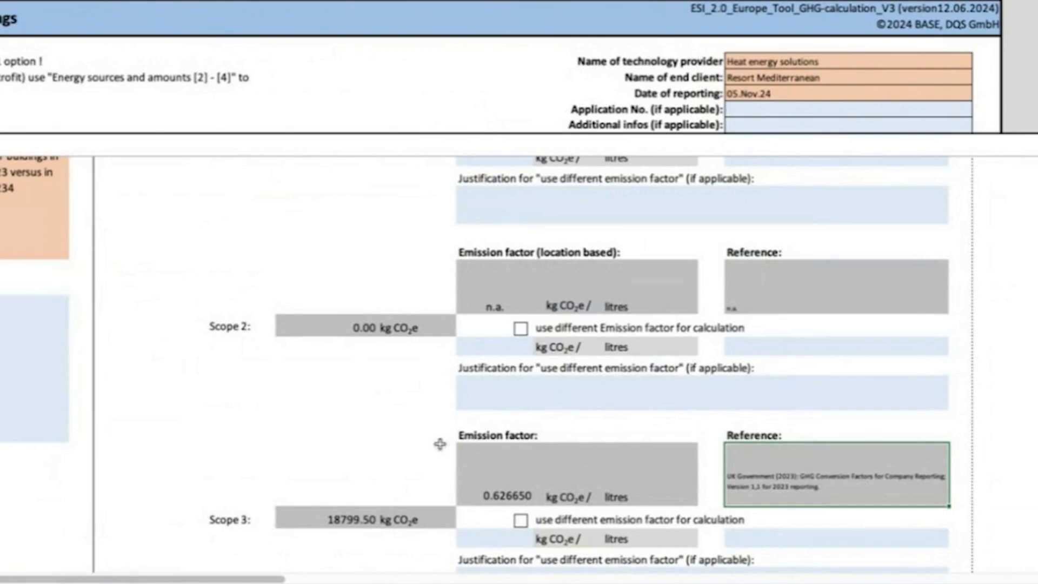
In Energy sources and amounts [1] after retrofit, set the energy source topic to electricity and the energy carrier to electricity_purchased.
scroll(439, 444, down, 3)
scroll(439, 444, down, 8)
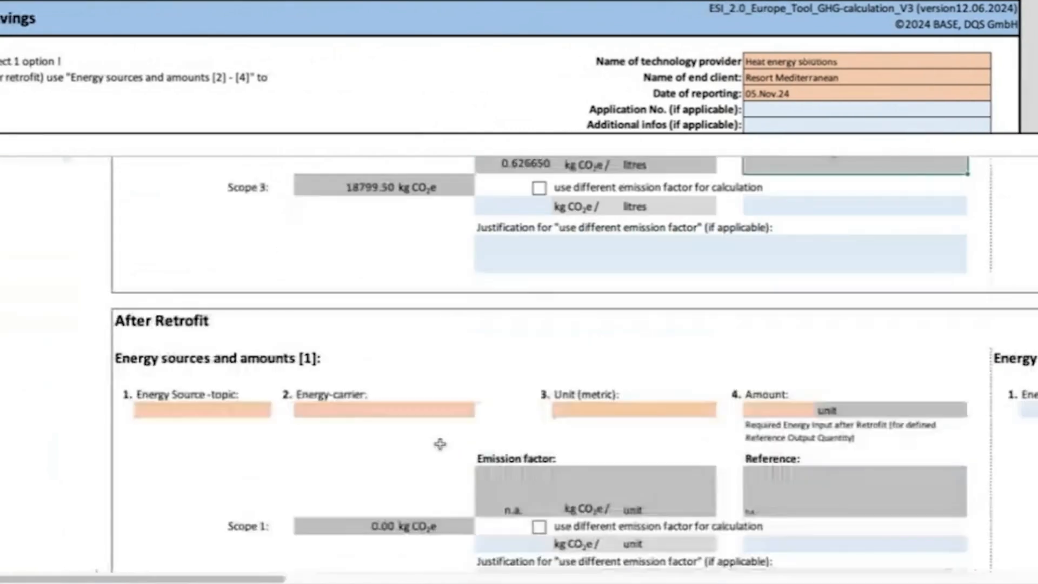
scroll(440, 444, down, 2)
click(185, 170)
click(259, 263)
click(277, 267)
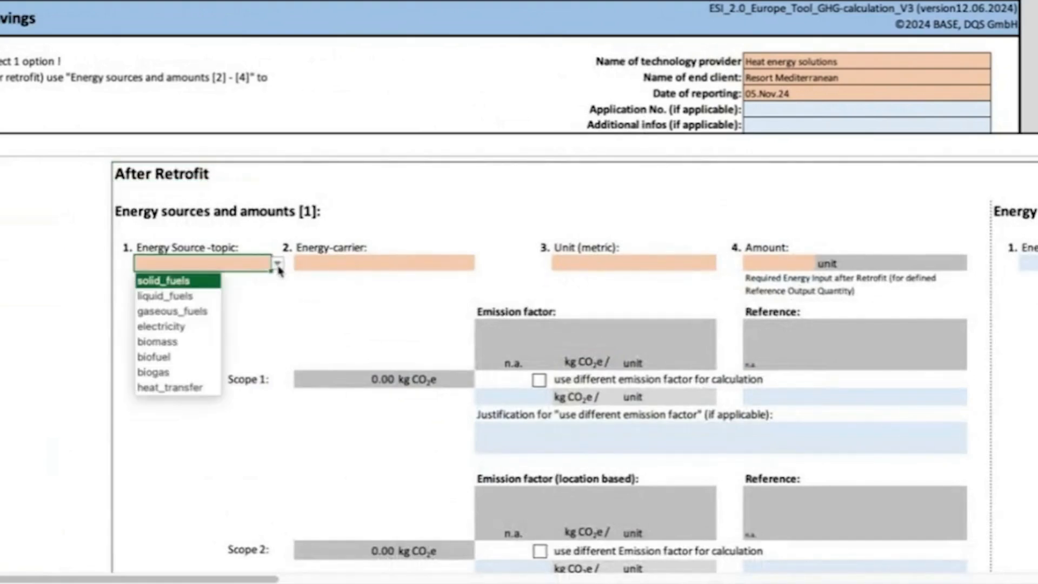
click(209, 328)
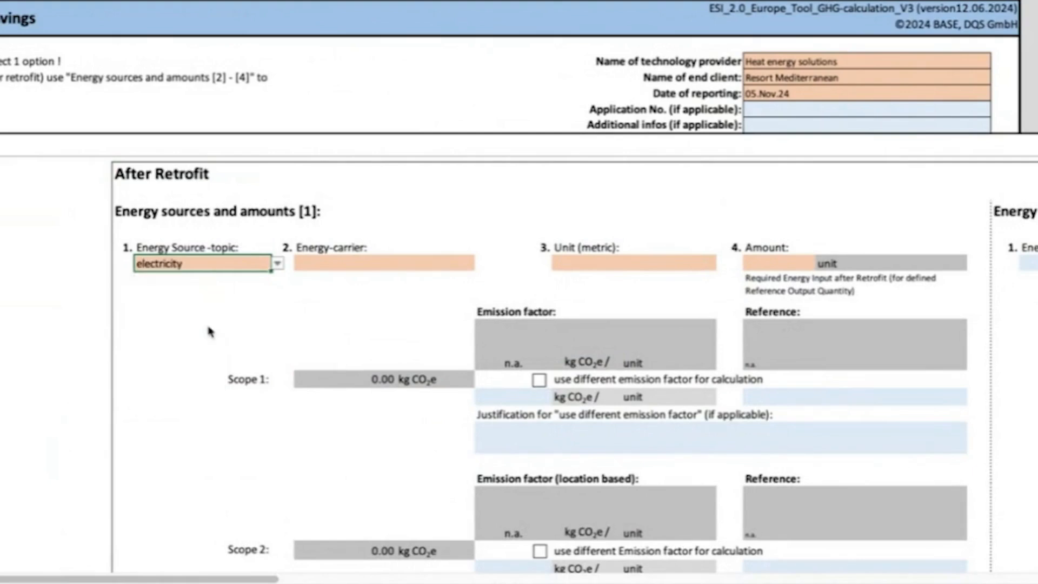
click(440, 258)
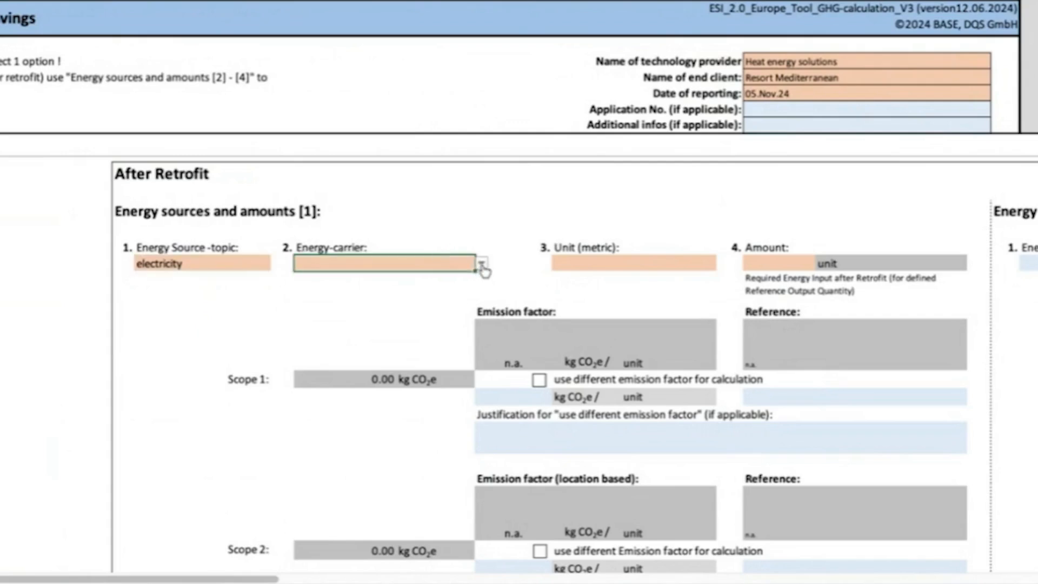
click(481, 265)
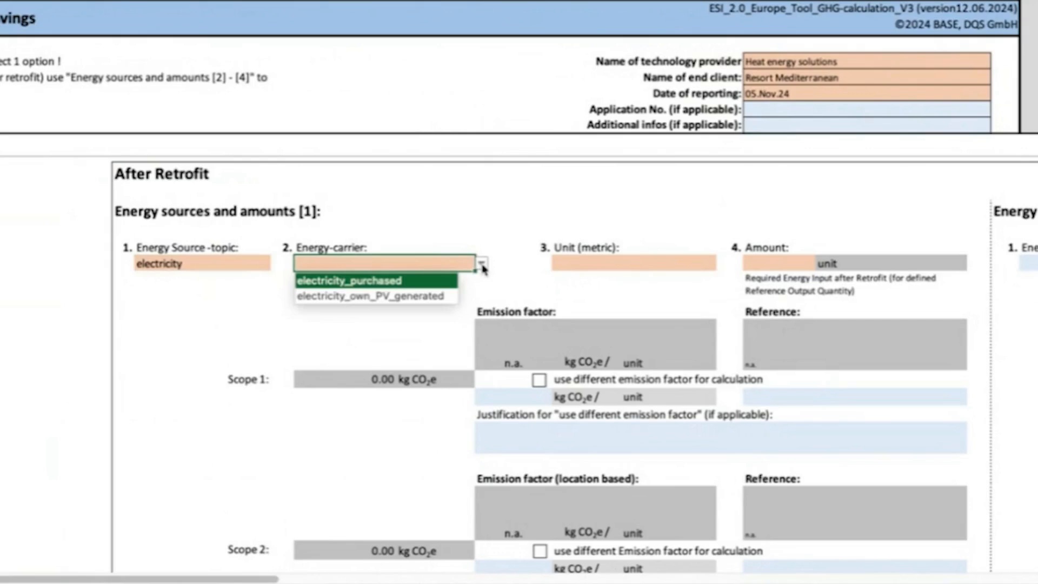
click(438, 285)
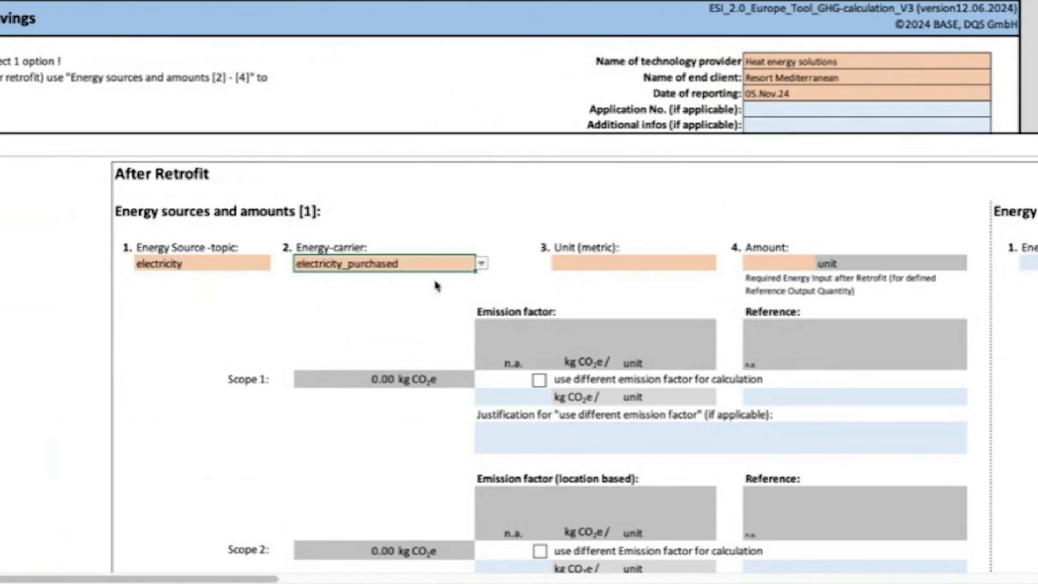
Set the unit of the after-retrofit purchased electricity to kWh and its amount to 100000.
click(702, 261)
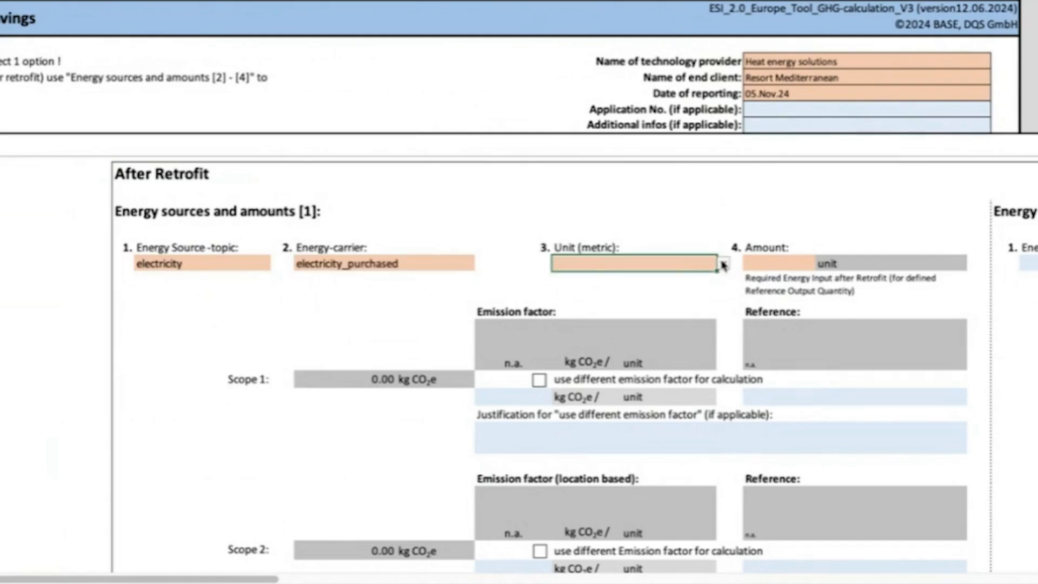
click(723, 264)
click(575, 281)
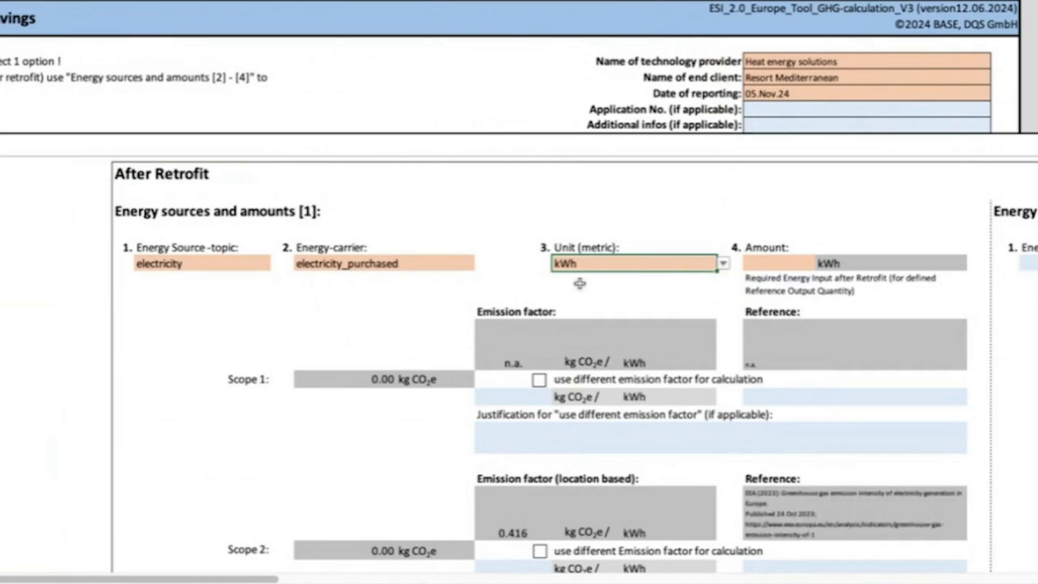
click(780, 264)
double_click(780, 264)
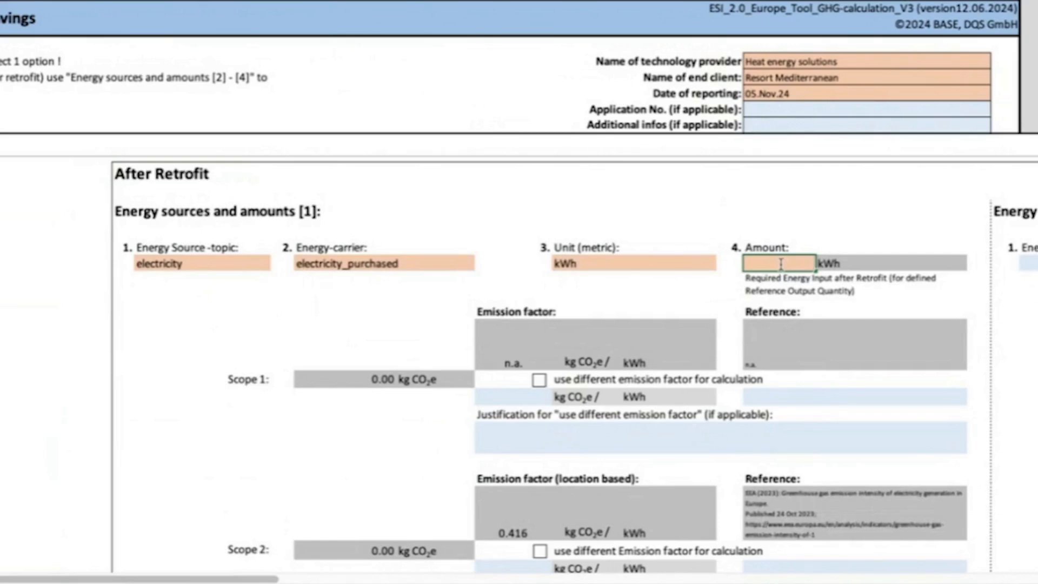
text(100000)
key(Return)
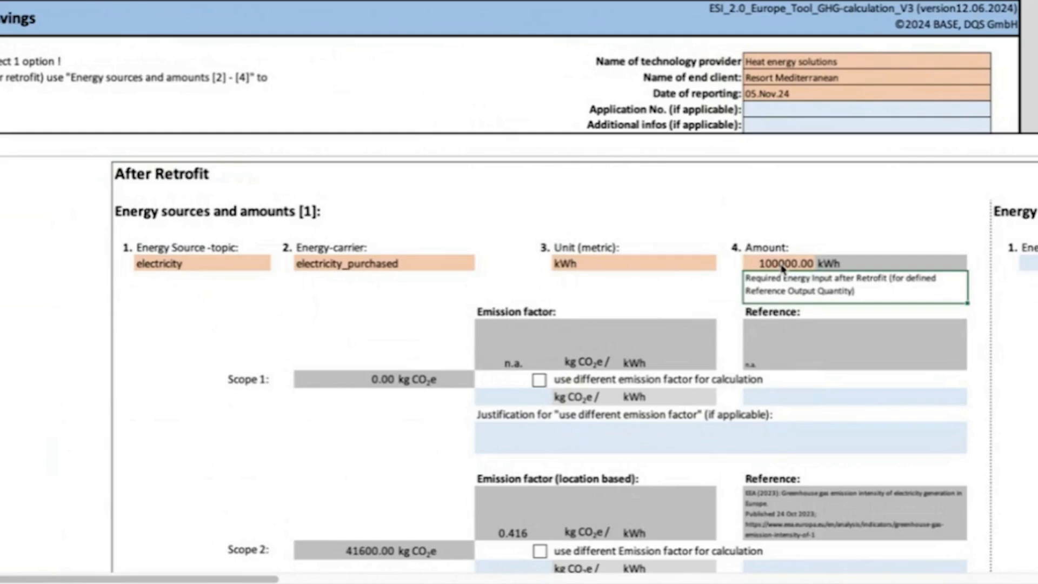
Examine the after-retrofit emission results for Scopes 1 to 3 with their emission factors and references.
scroll(843, 426, down, 1)
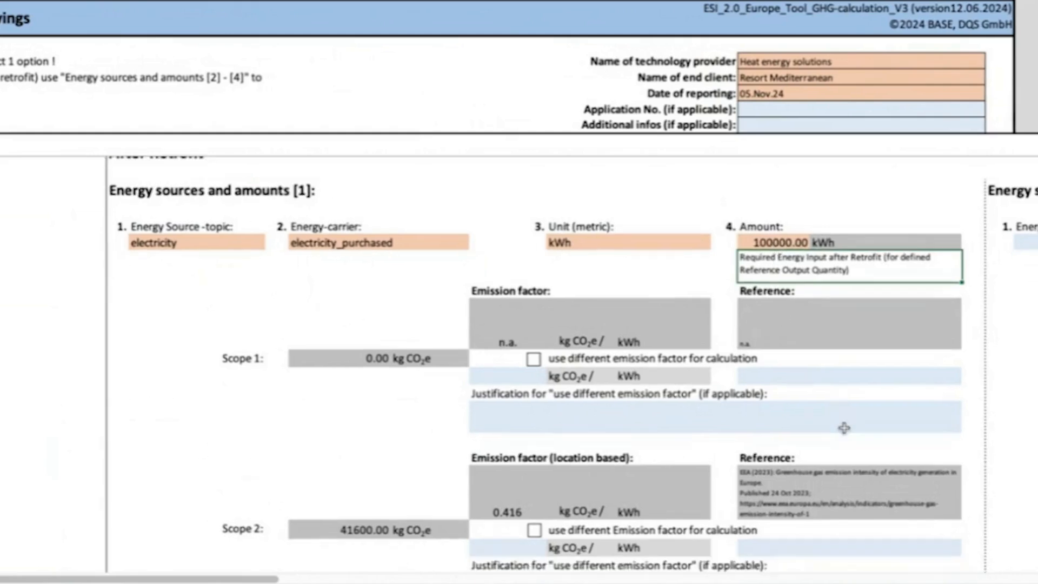
scroll(844, 427, down, 3)
scroll(844, 428, right, 2)
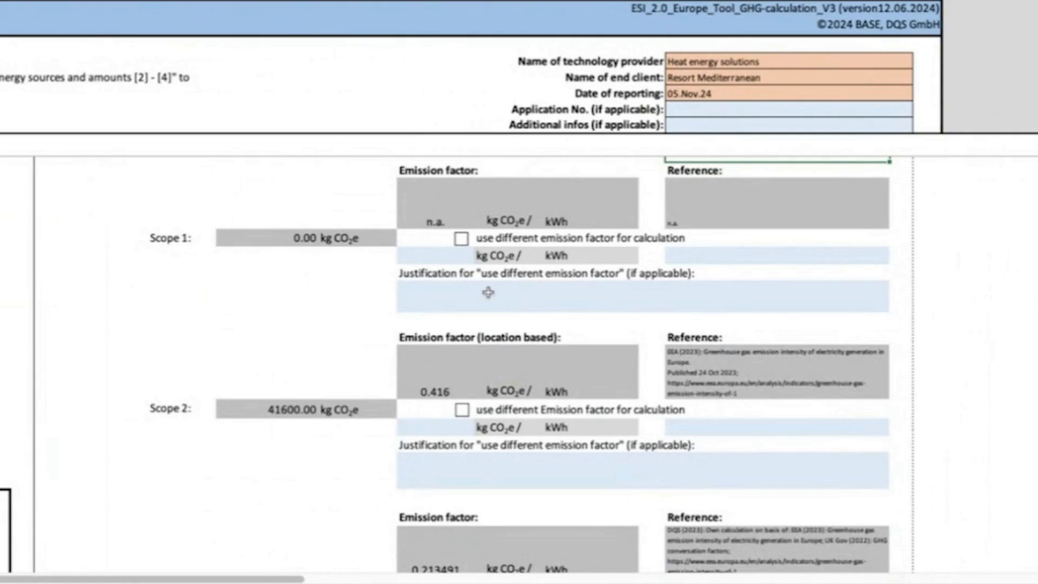
click(363, 235)
click(314, 416)
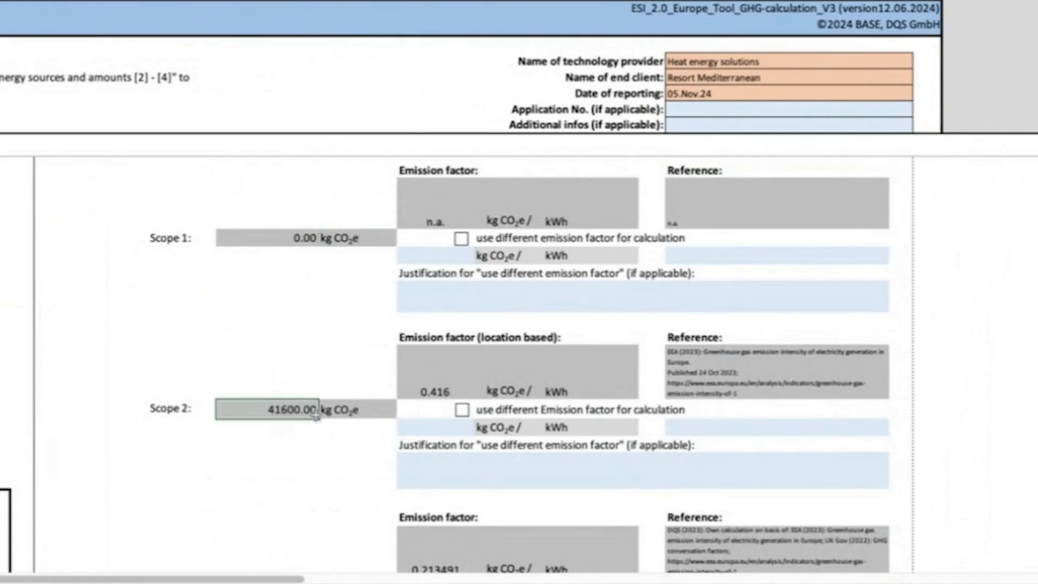
scroll(313, 417, down, 5)
scroll(313, 417, left, 1)
click(296, 475)
click(705, 434)
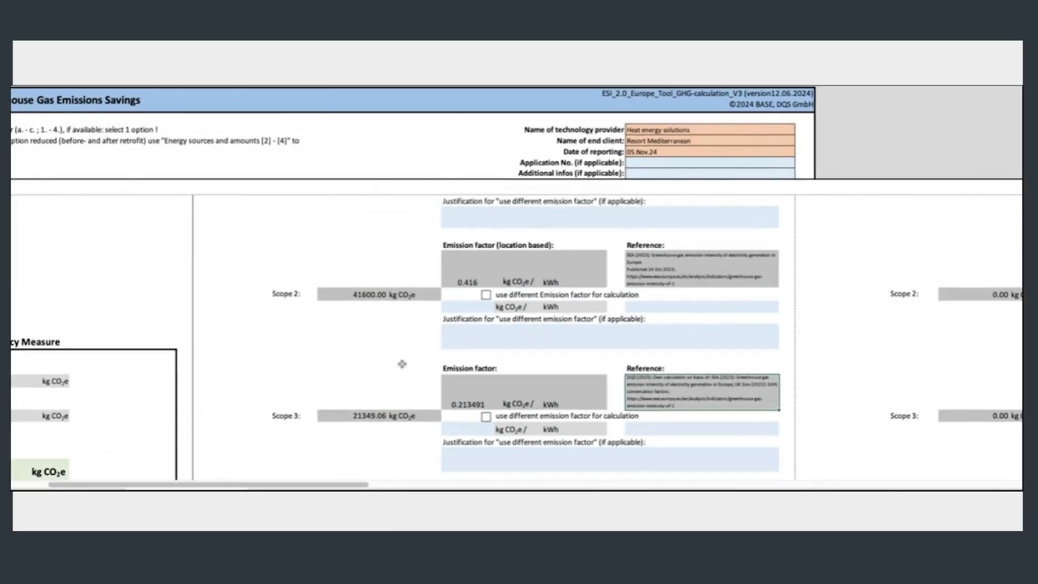
Review the calculation results of Energy Efficiency Measure 1, comparing emissions before and after retrofit and the avoided emissions.
scroll(402, 364, down, 4)
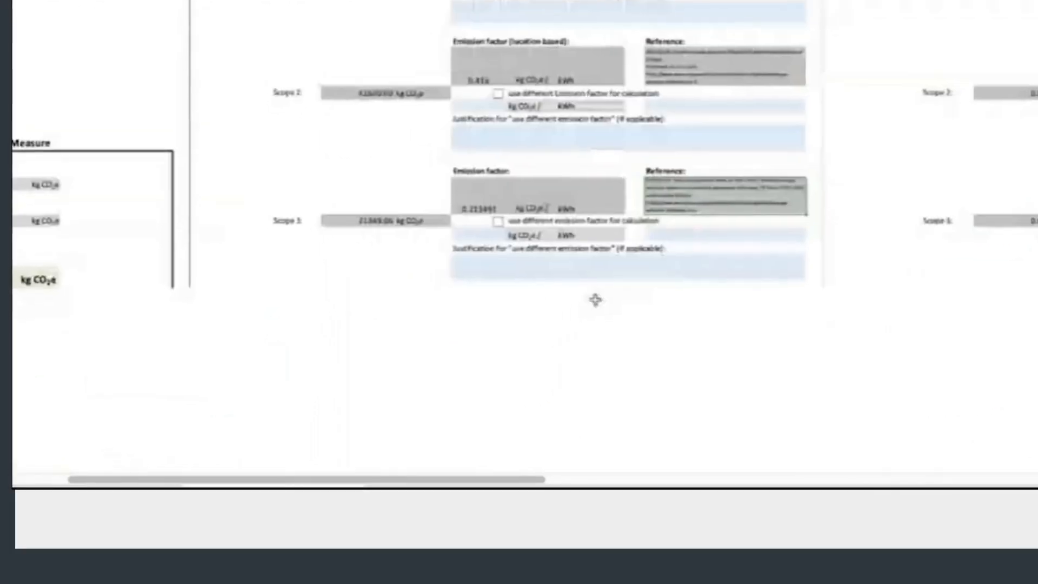
scroll(594, 203, up, 5)
scroll(594, 203, left, 5)
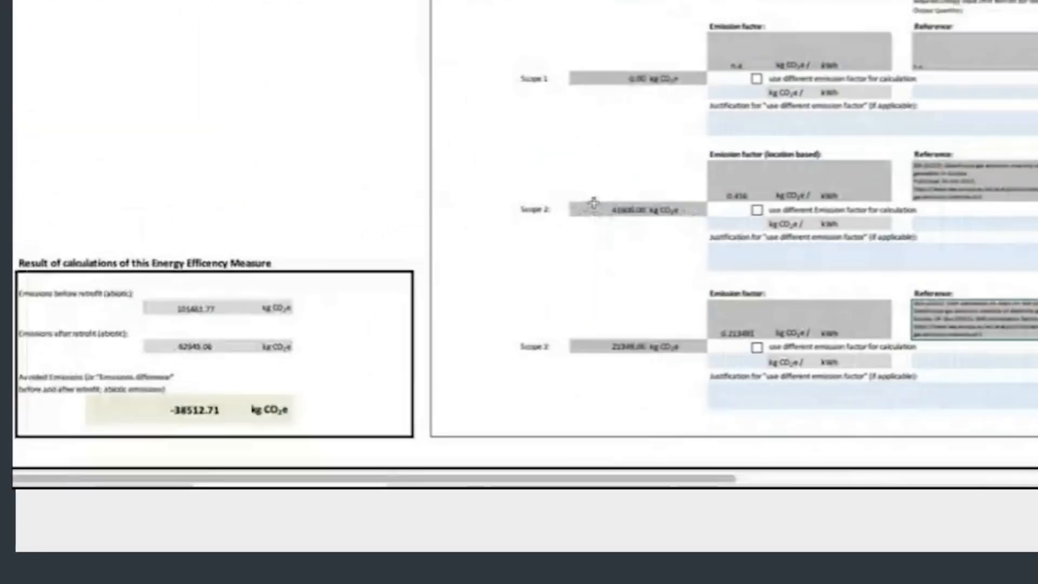
scroll(594, 203, down, 3)
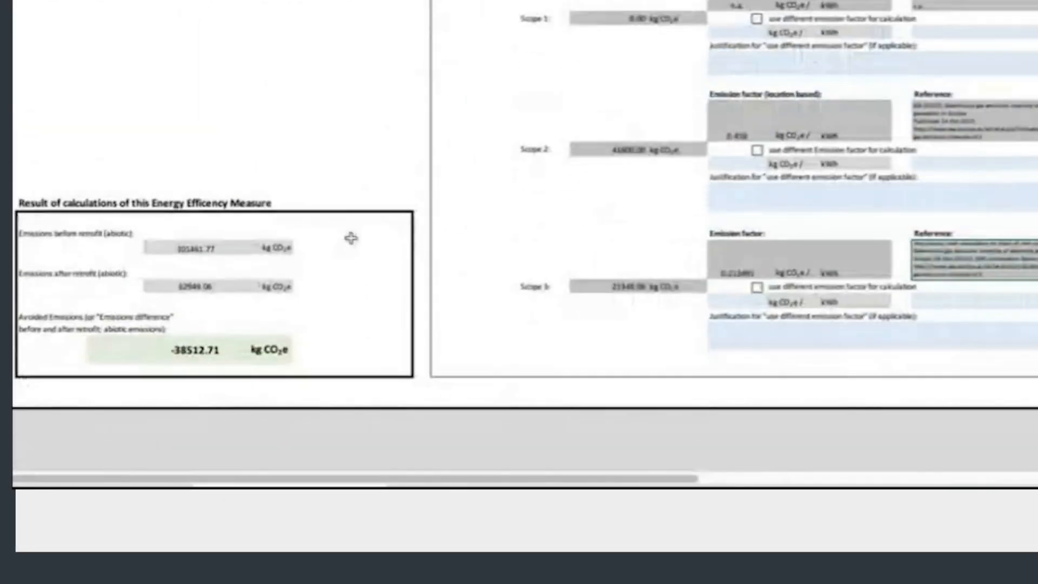
scroll(276, 245, up, 4)
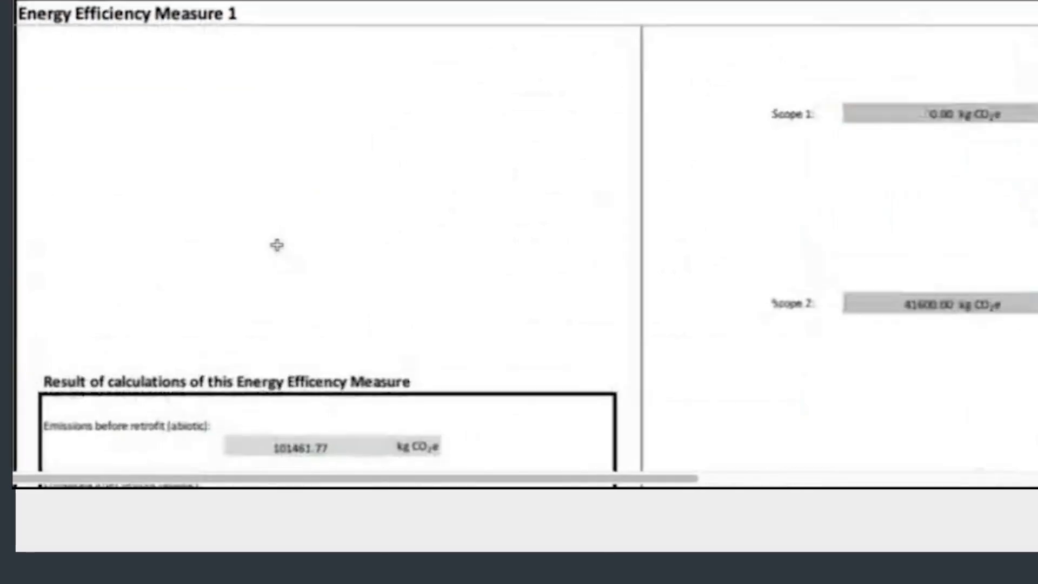
scroll(277, 245, down, 2)
scroll(276, 244, down, 3)
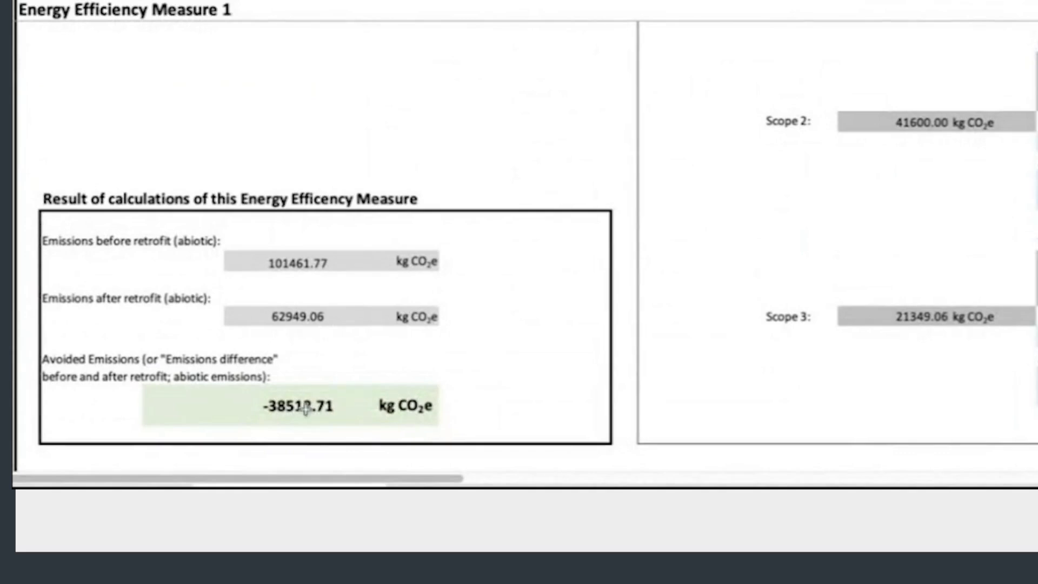
click(285, 406)
click(276, 406)
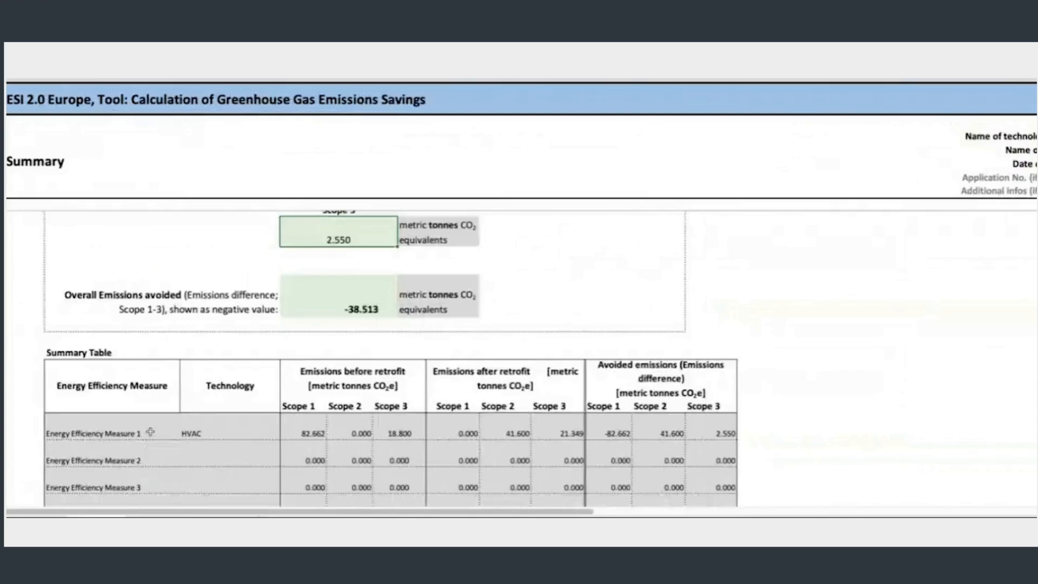
On the Summary sheet, check the number of effective energy efficiency measures and the overall emissions avoided.
scroll(150, 431, up, 6)
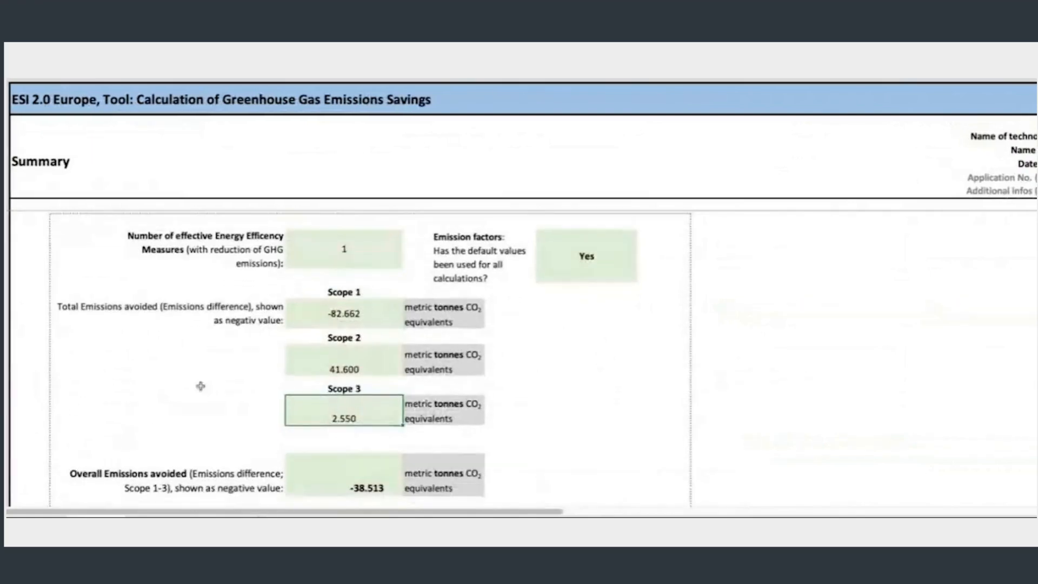
click(380, 251)
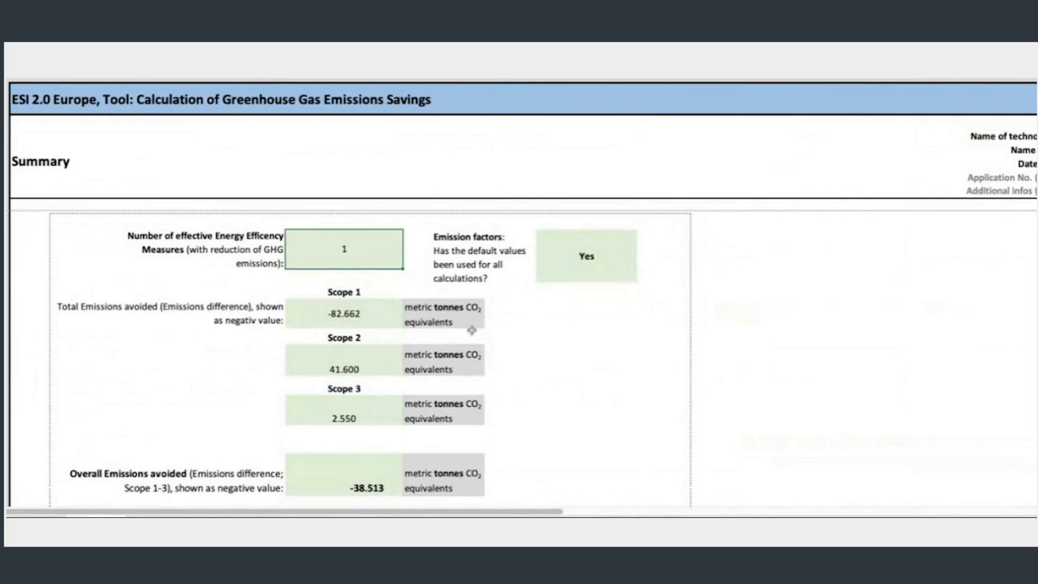
click(388, 476)
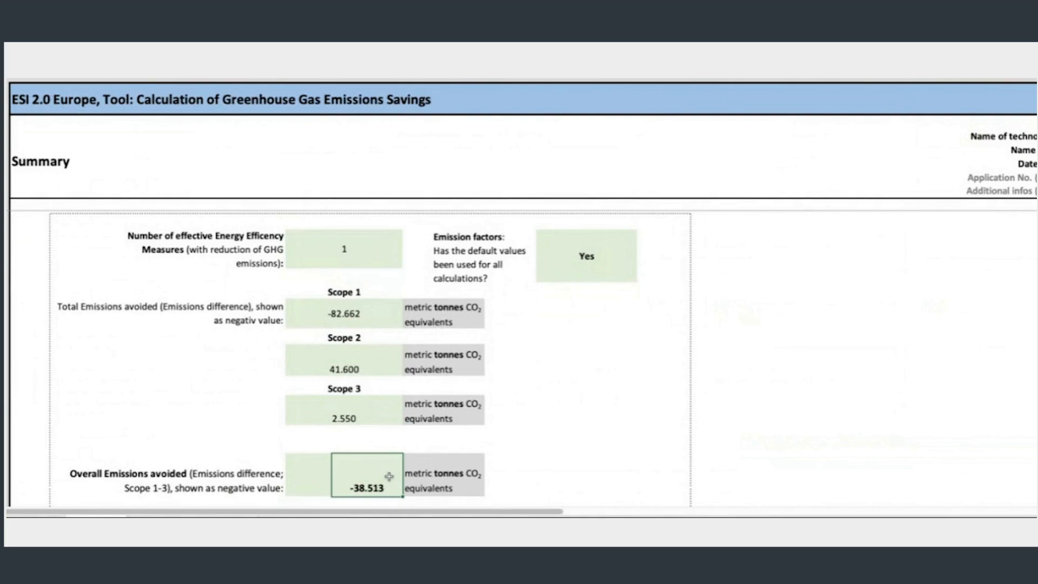